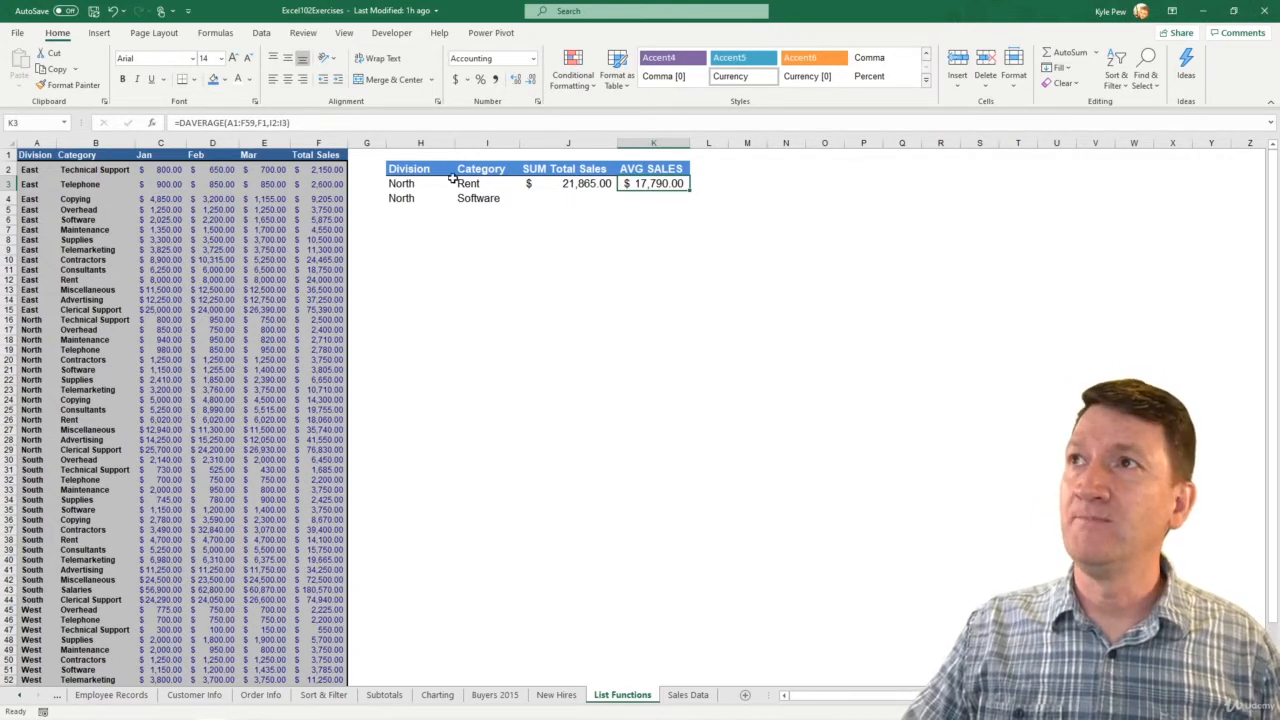
- Copy the Division and Category headers from H2:I2 and paste them into H8:I8
{"action": "left_click_drag", "start_coordinate": [395, 166], "coordinate": [476, 167]}
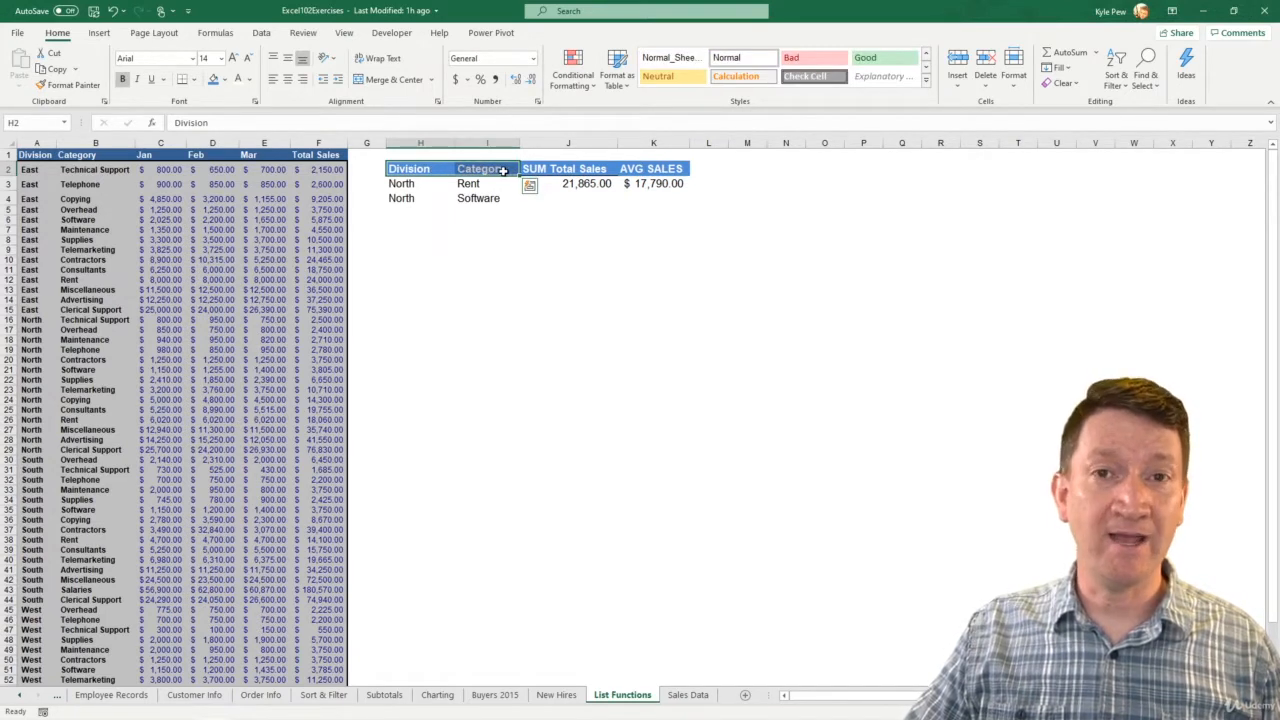
{"action": "key", "text": "ctrl+c"}
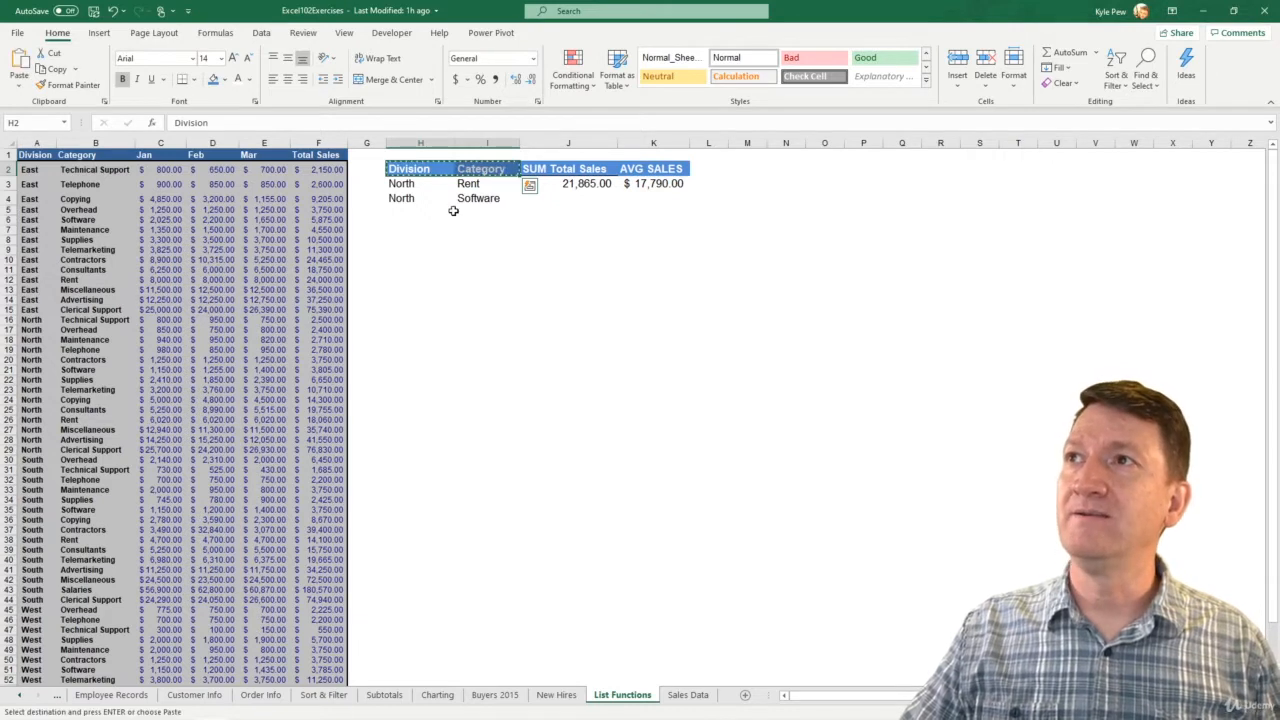
{"action": "left_click", "coordinate": [408, 240]}
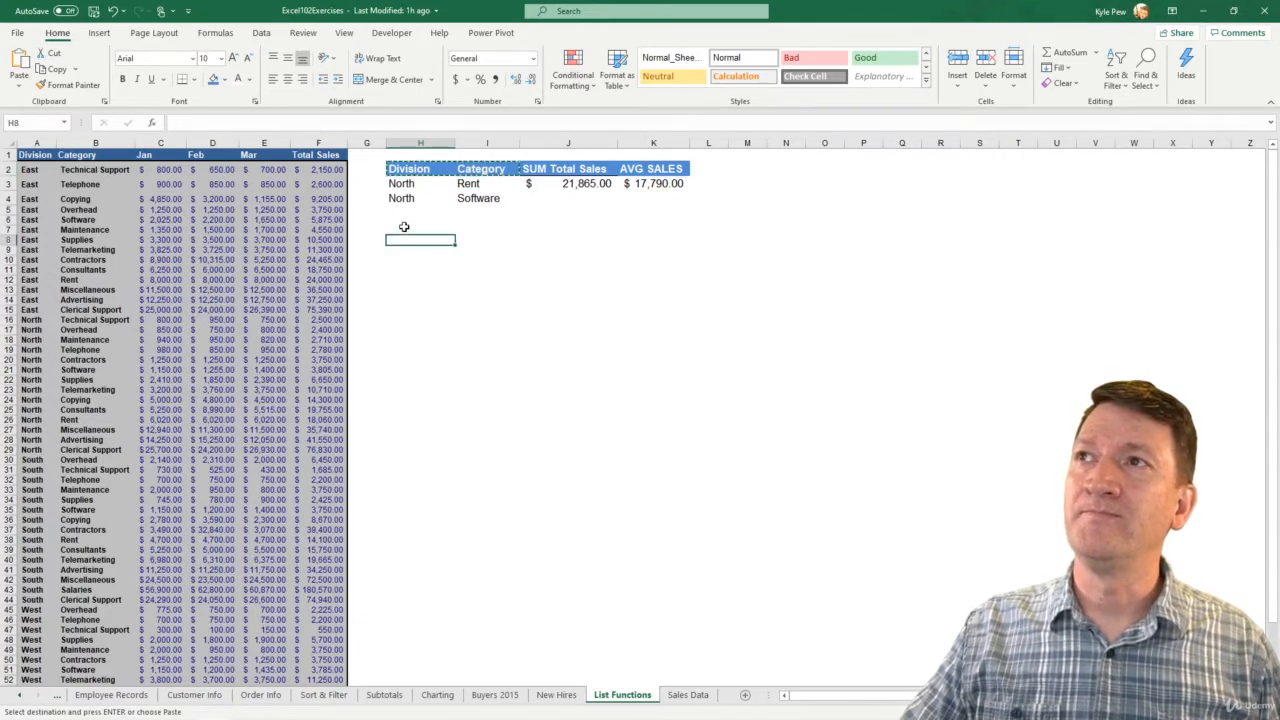
{"action": "left_click", "coordinate": [404, 228]}
{"action": "left_click", "coordinate": [405, 218]}
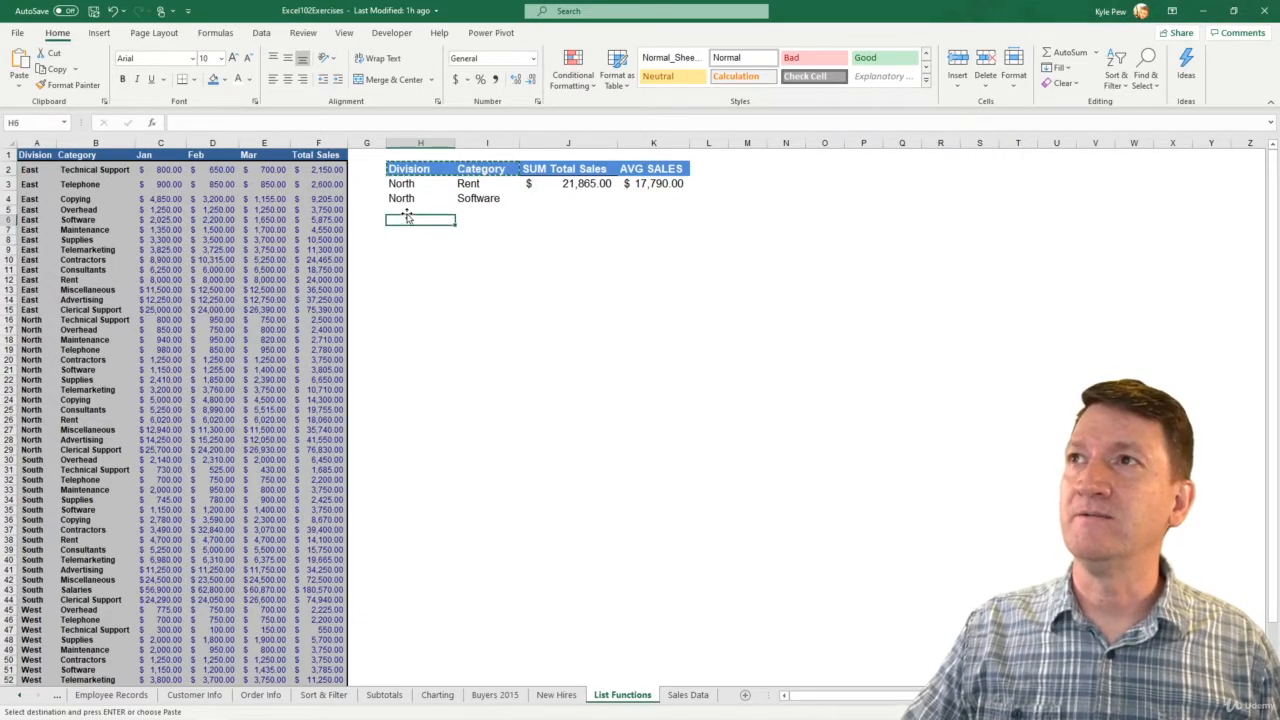
{"action": "left_click", "coordinate": [403, 240]}
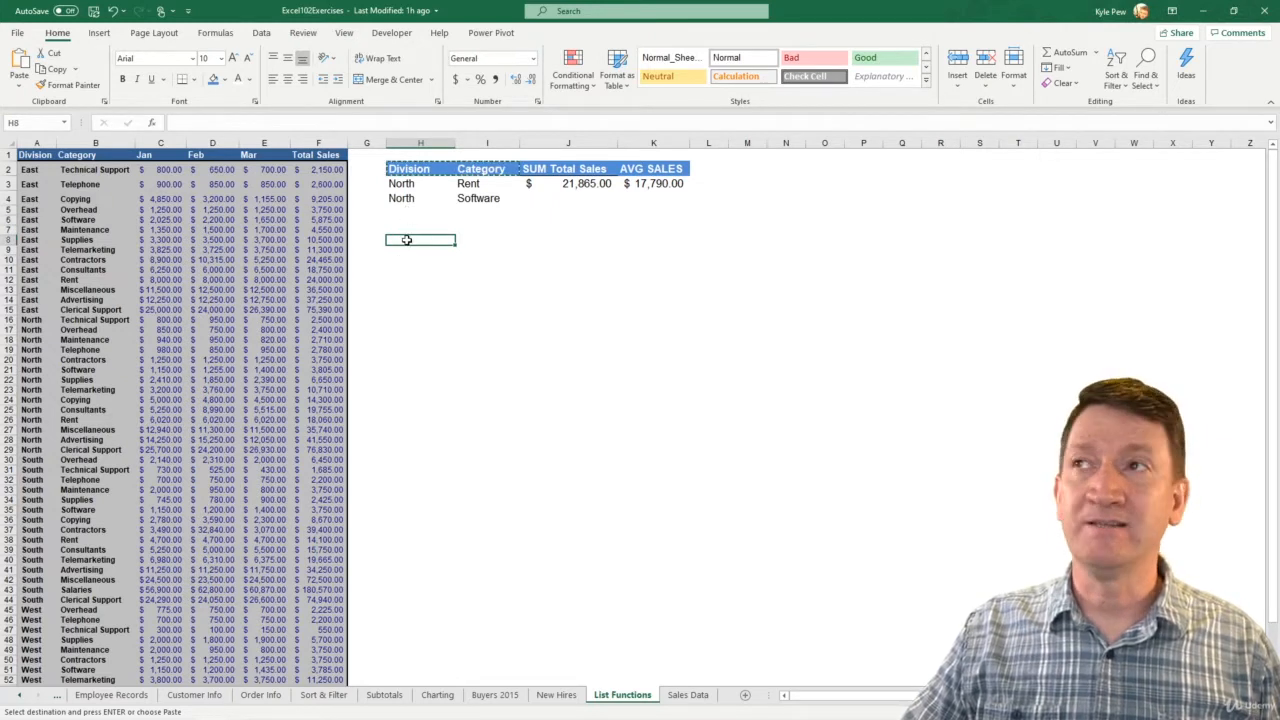
{"action": "key", "text": "ctrl+v"}
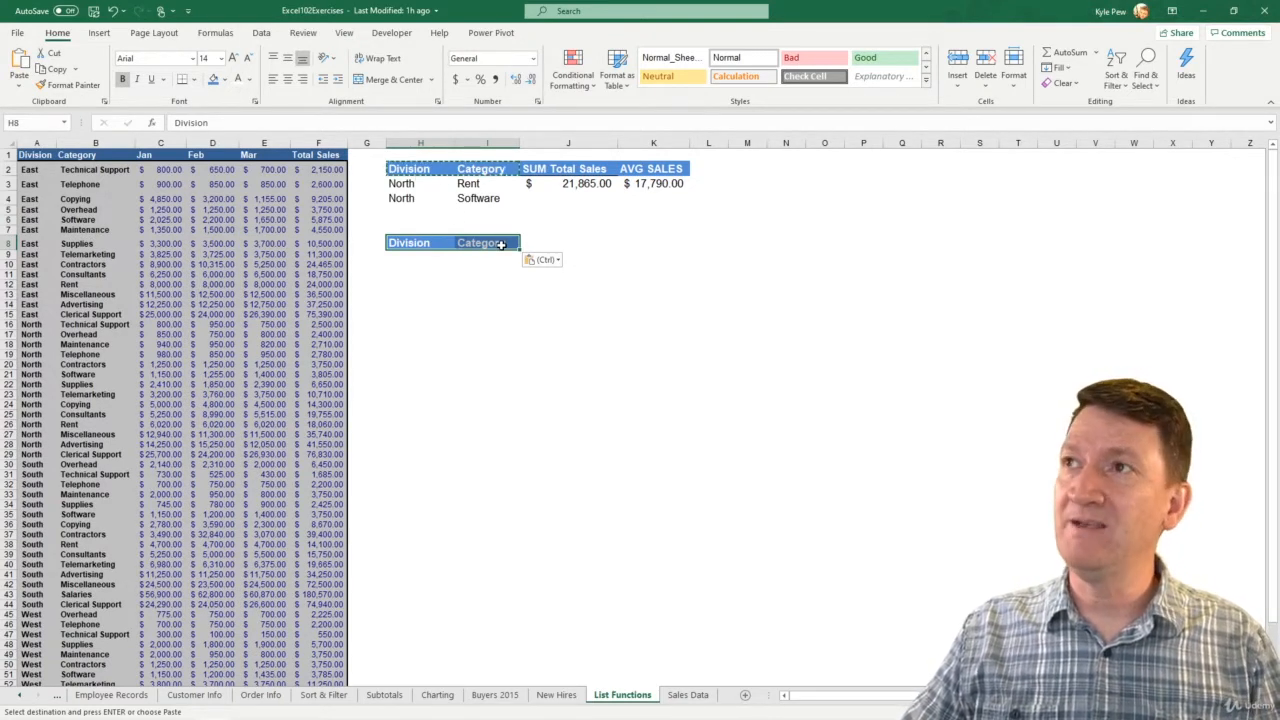
- Enter Supplies as the criterion under the new Category header in cell I9
{"action": "left_click", "coordinate": [445, 256]}
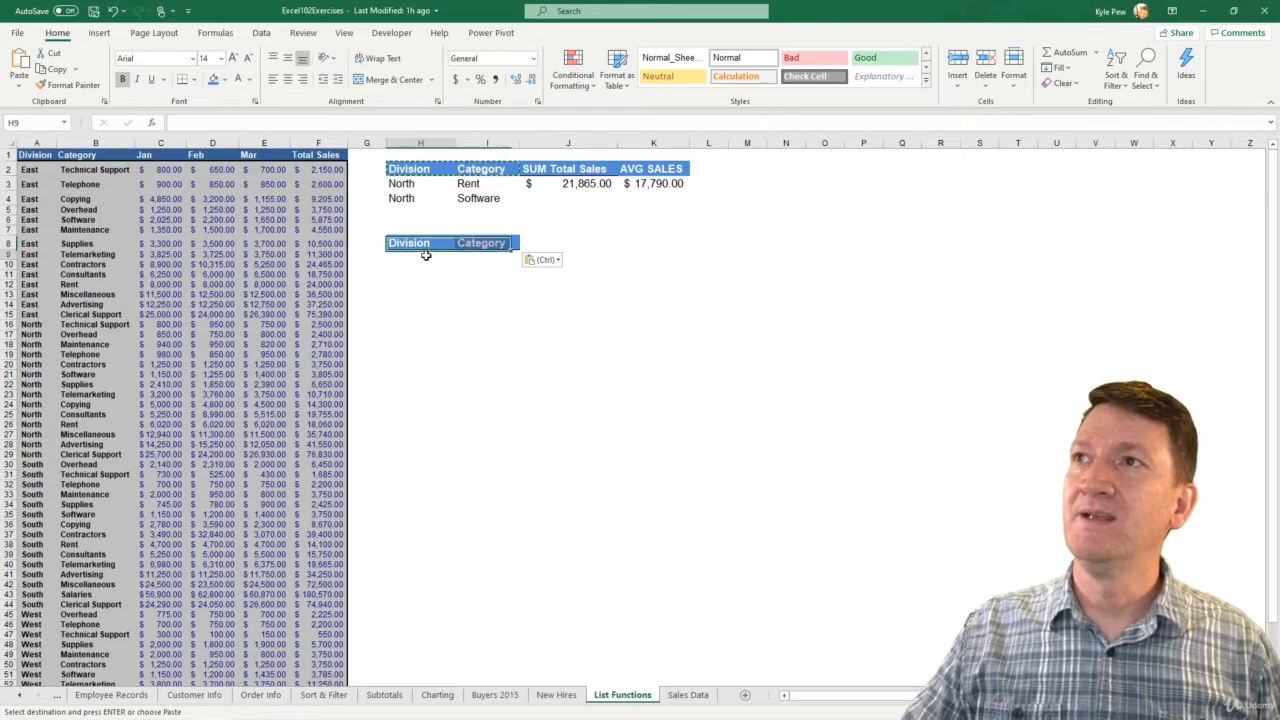
{"action": "left_click", "coordinate": [487, 257]}
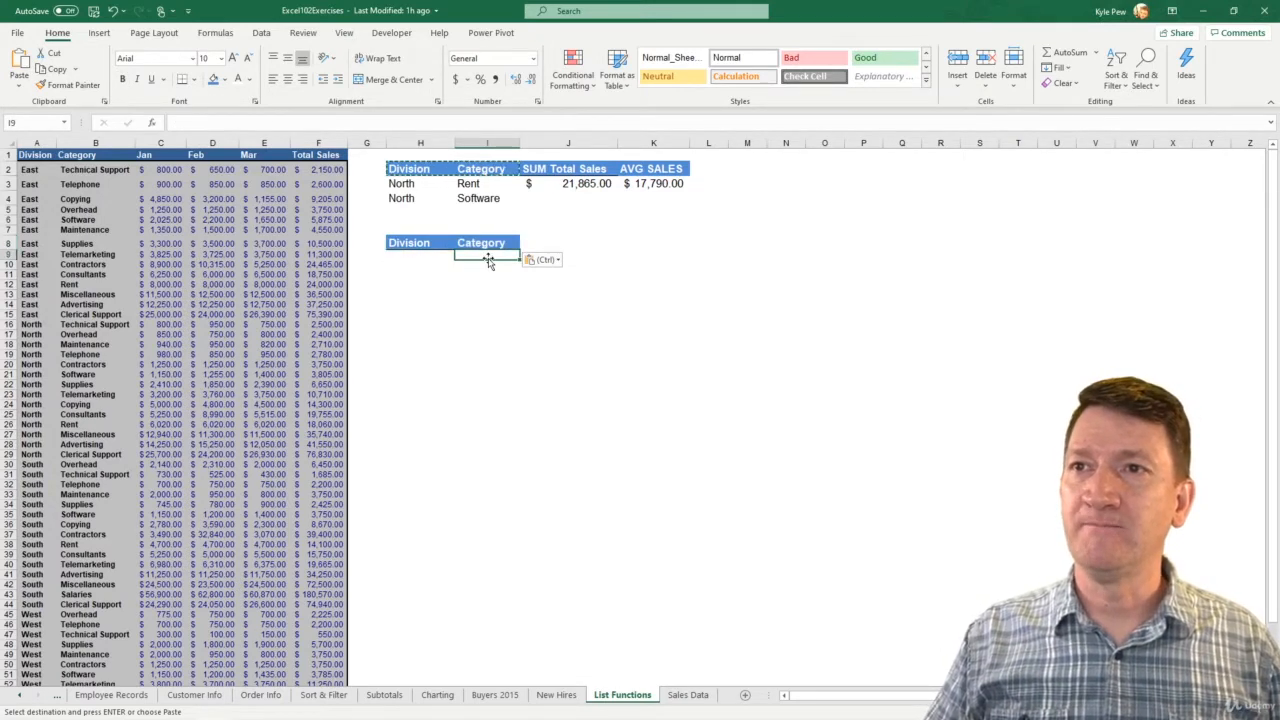
{"action": "type", "text": "Supplies"}
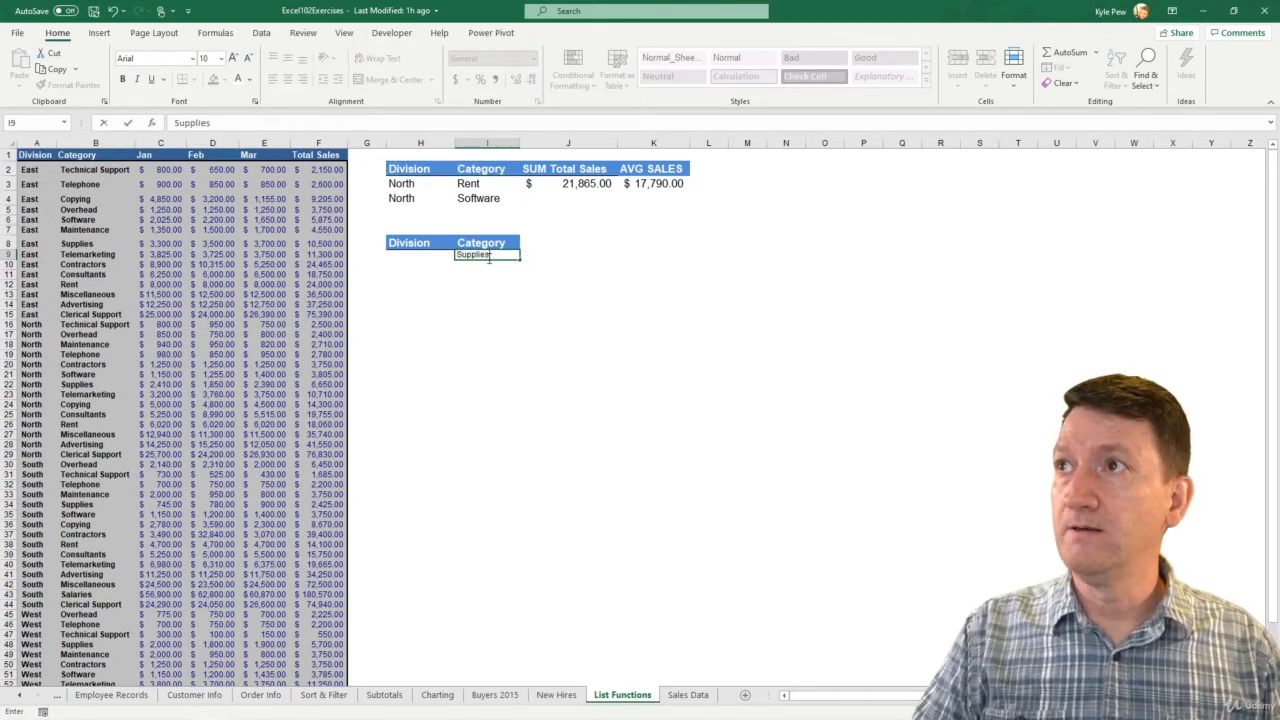
{"action": "key", "text": "Return"}
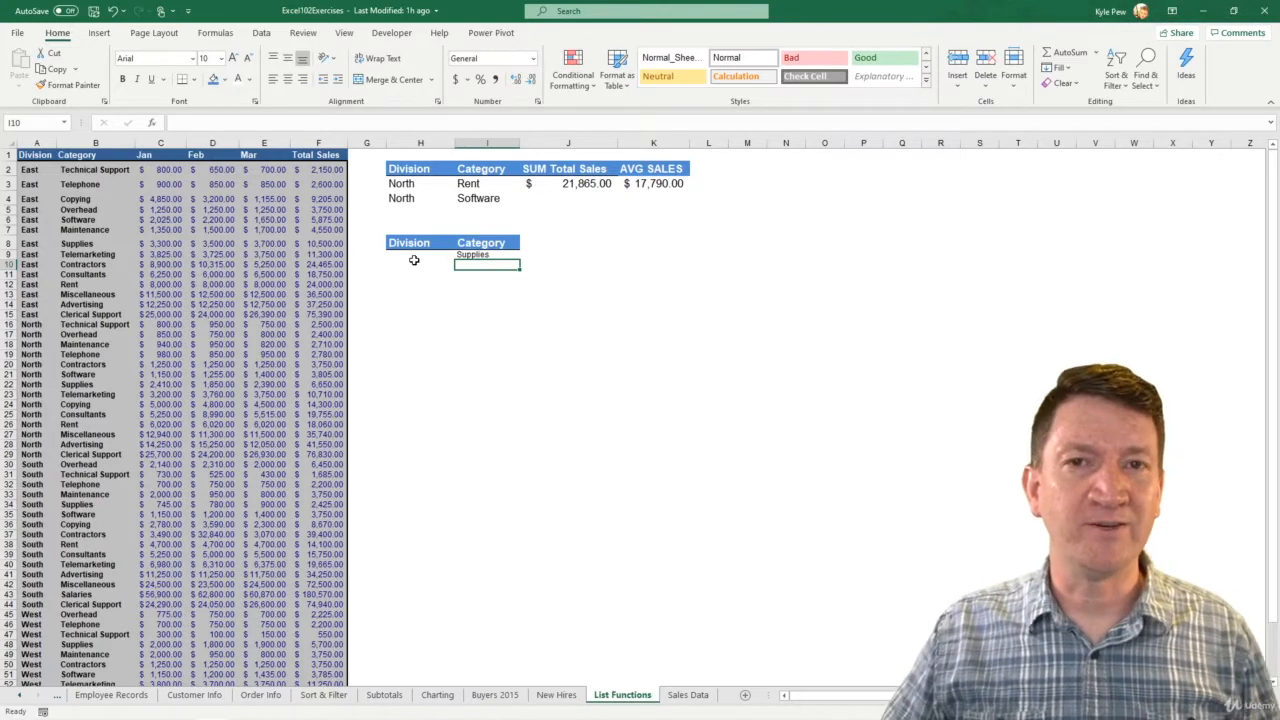
- Add a COUNT header in cell J8 and copy the Category header's formatting onto it
{"action": "left_click", "coordinate": [532, 245]}
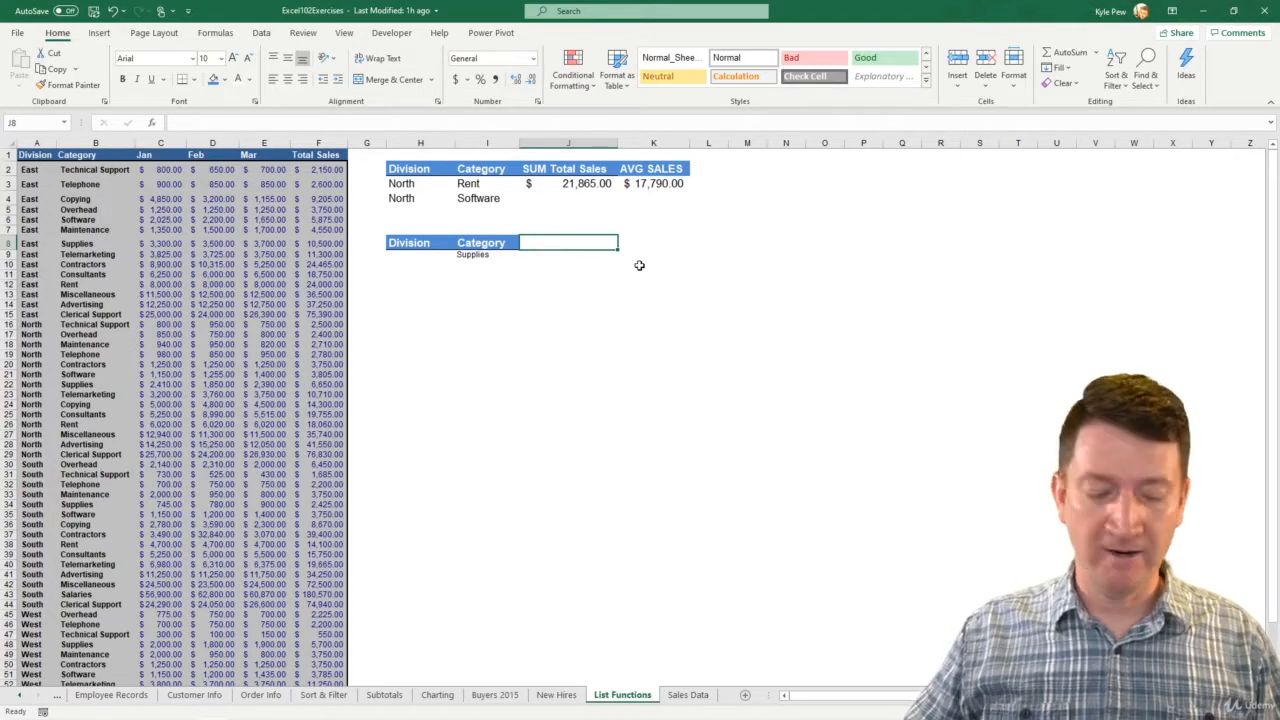
{"action": "type", "text": "COUNT"}
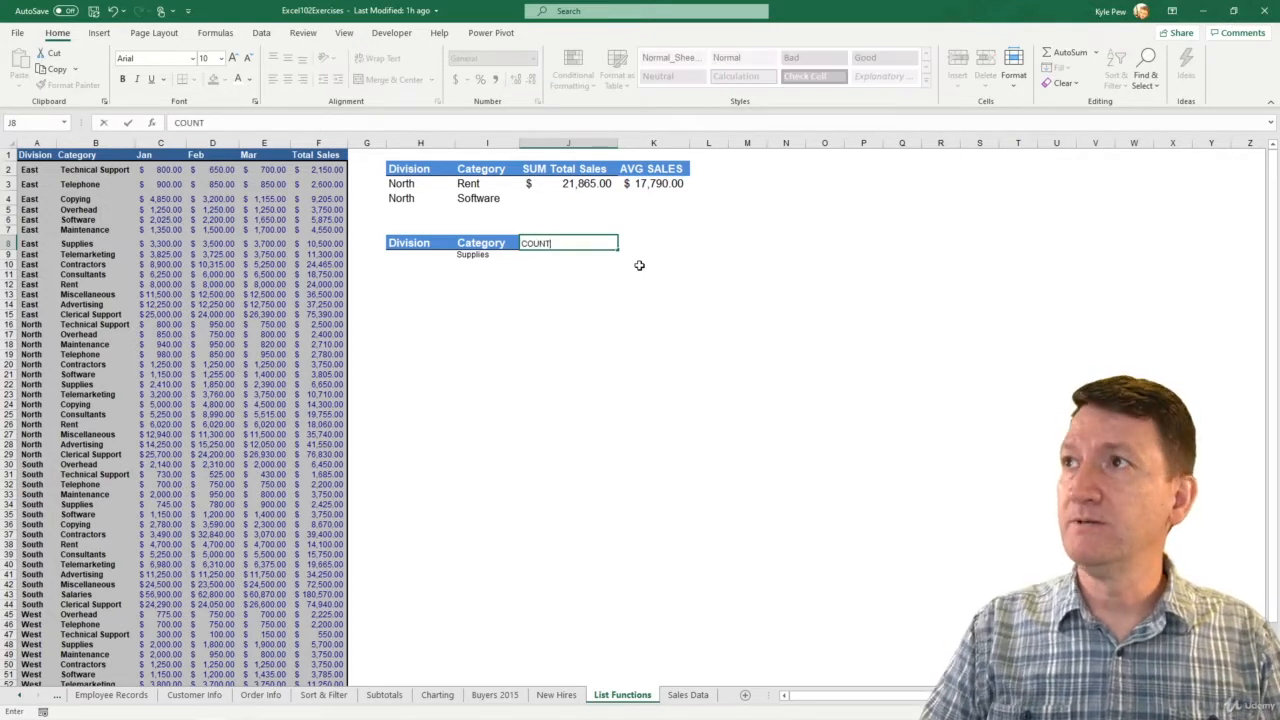
{"action": "key", "text": "Return"}
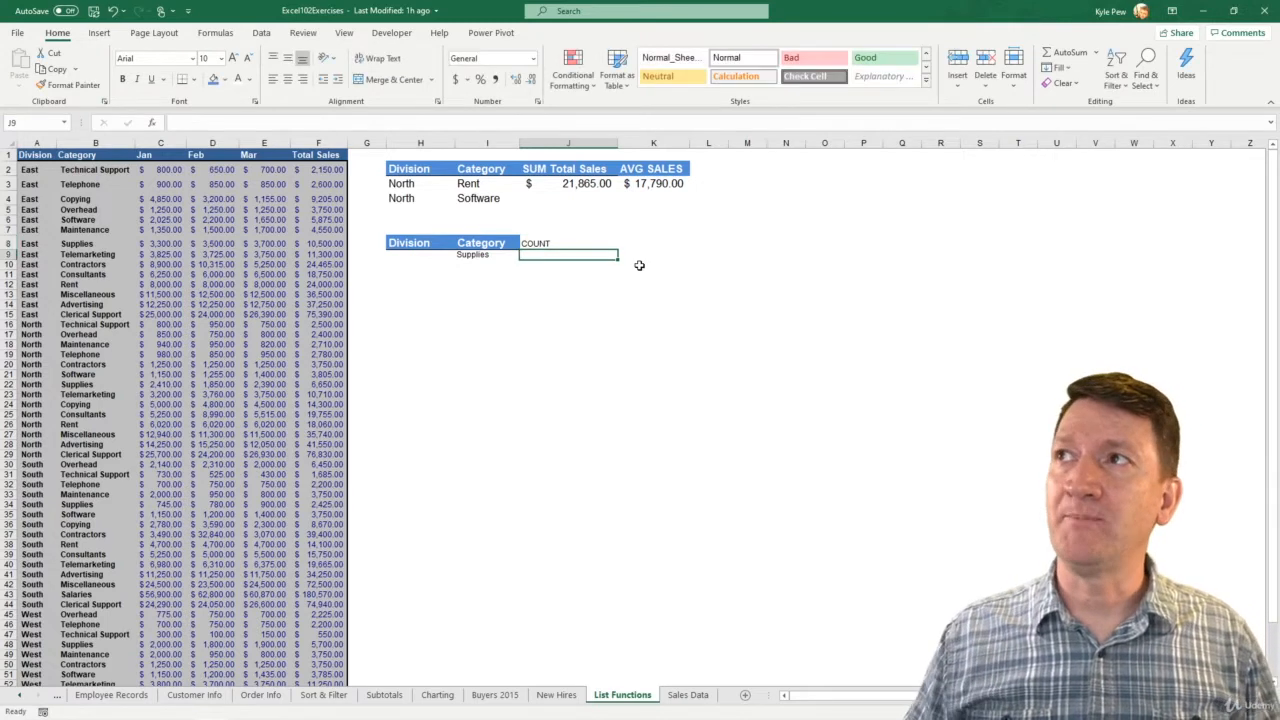
{"action": "left_click", "coordinate": [490, 243]}
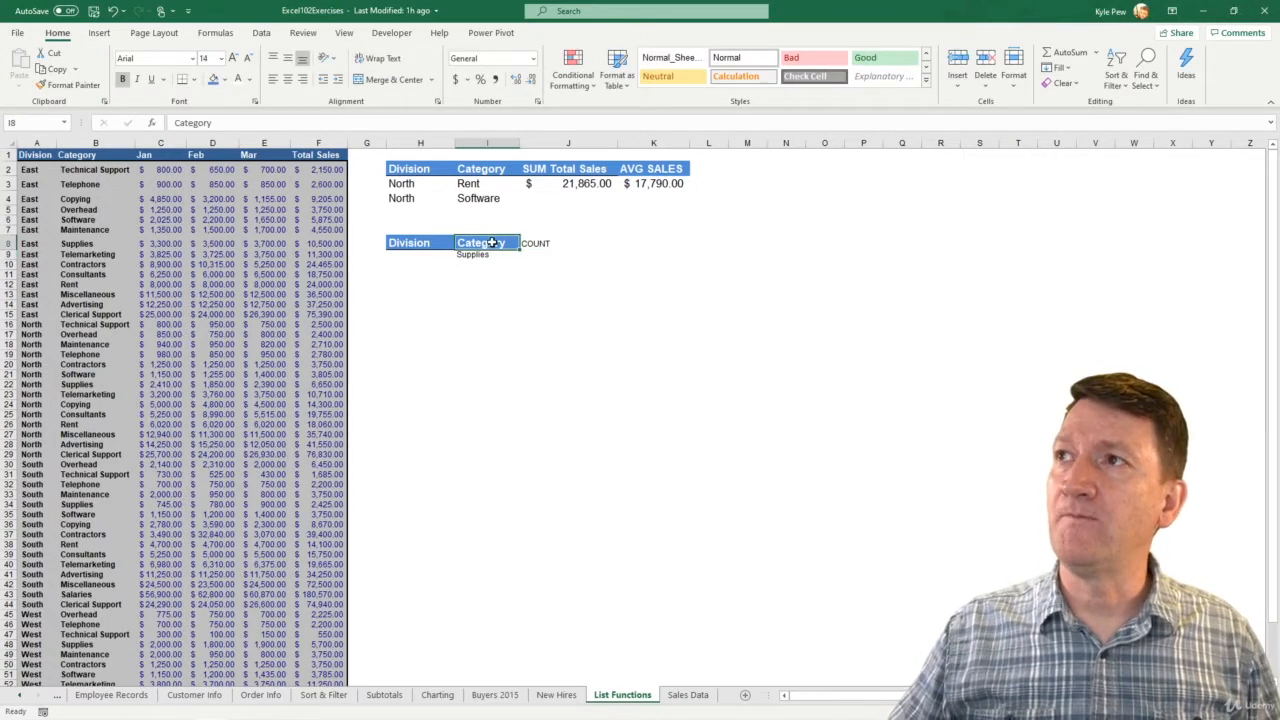
{"action": "left_click", "coordinate": [68, 85]}
{"action": "left_click", "coordinate": [535, 243]}
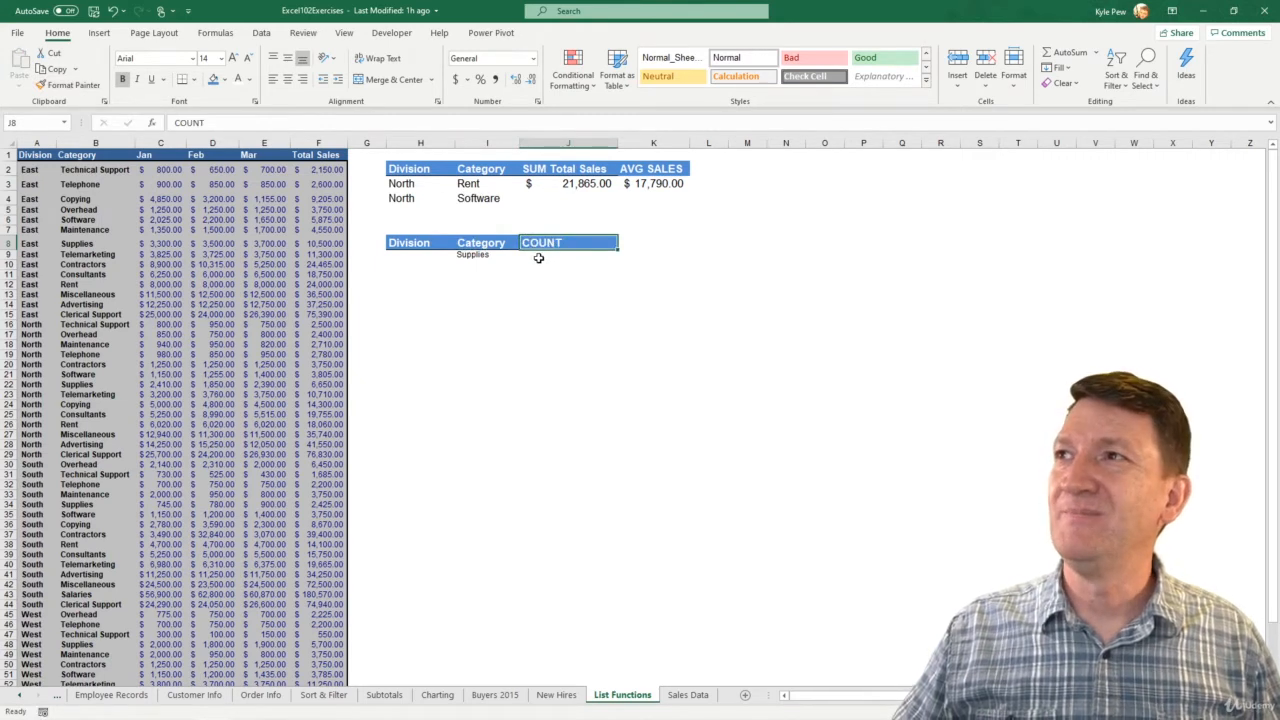
- Increase the font size of Supplies in I9 to 14 and copy its formatting to cell J9
{"action": "left_click", "coordinate": [540, 256]}
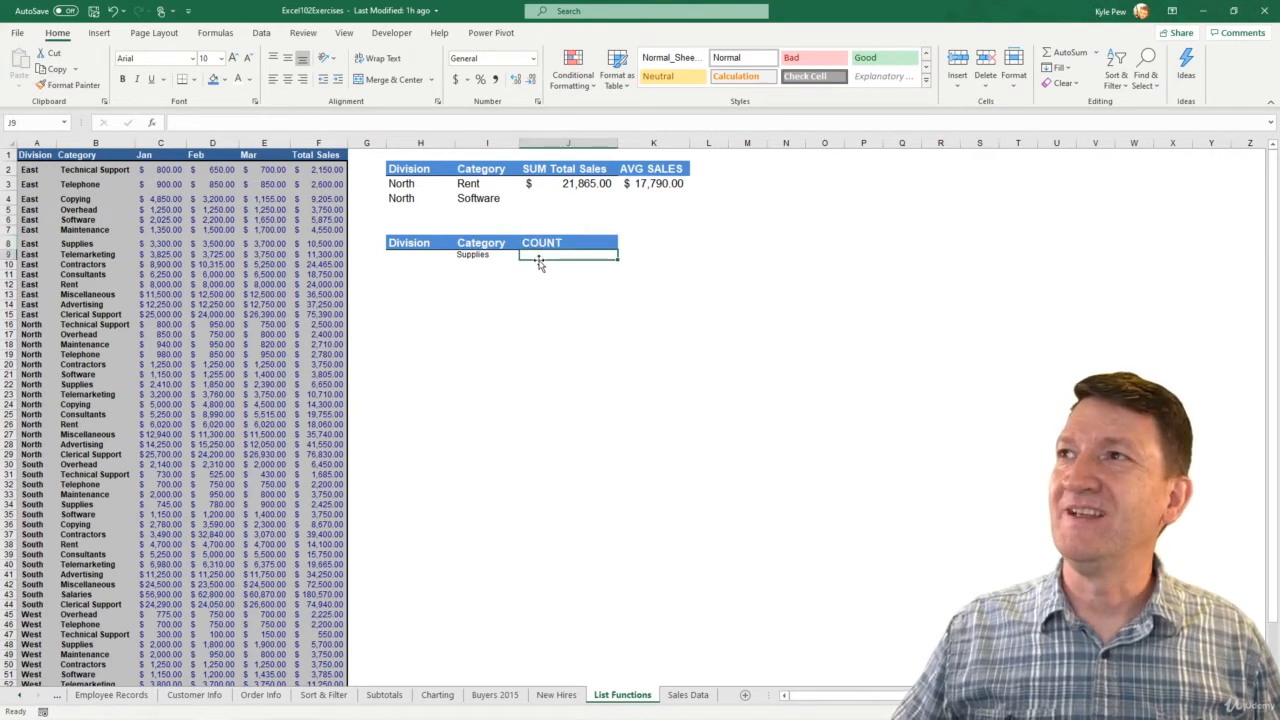
{"action": "left_click", "coordinate": [488, 254]}
{"action": "left_click", "coordinate": [232, 58]}
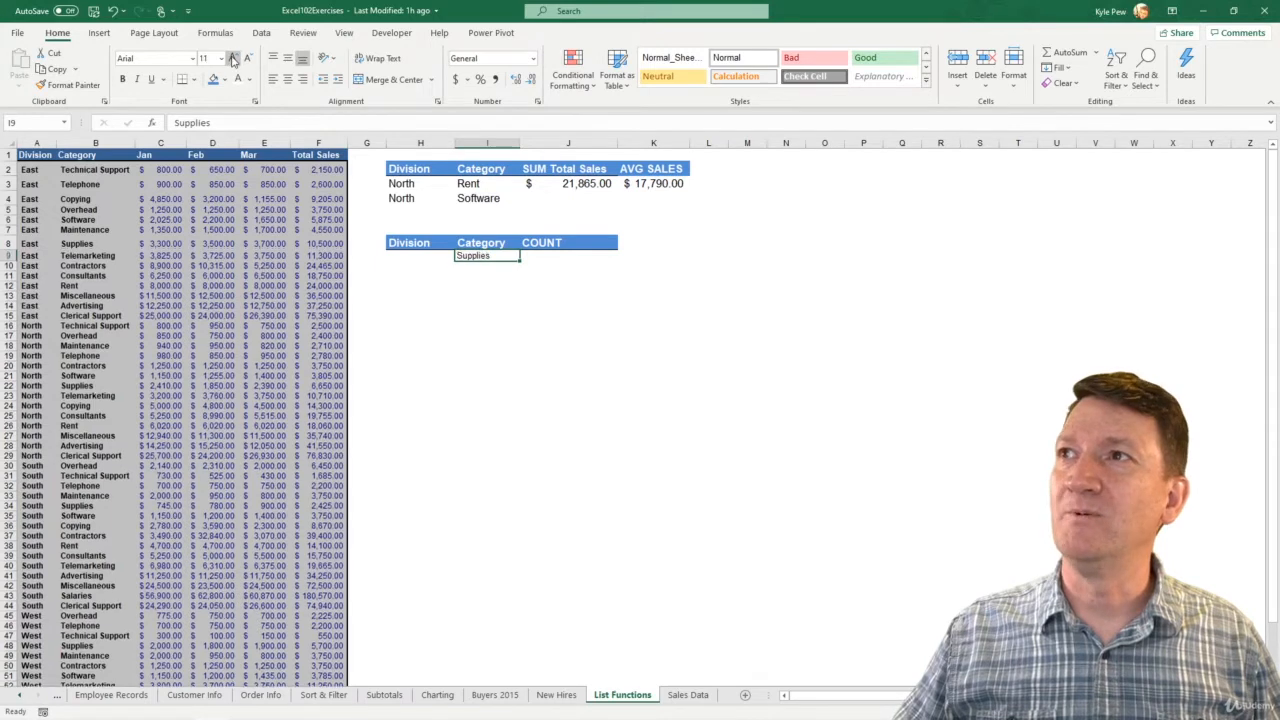
{"action": "left_click", "coordinate": [232, 58]}
{"action": "left_click", "coordinate": [232, 58]}
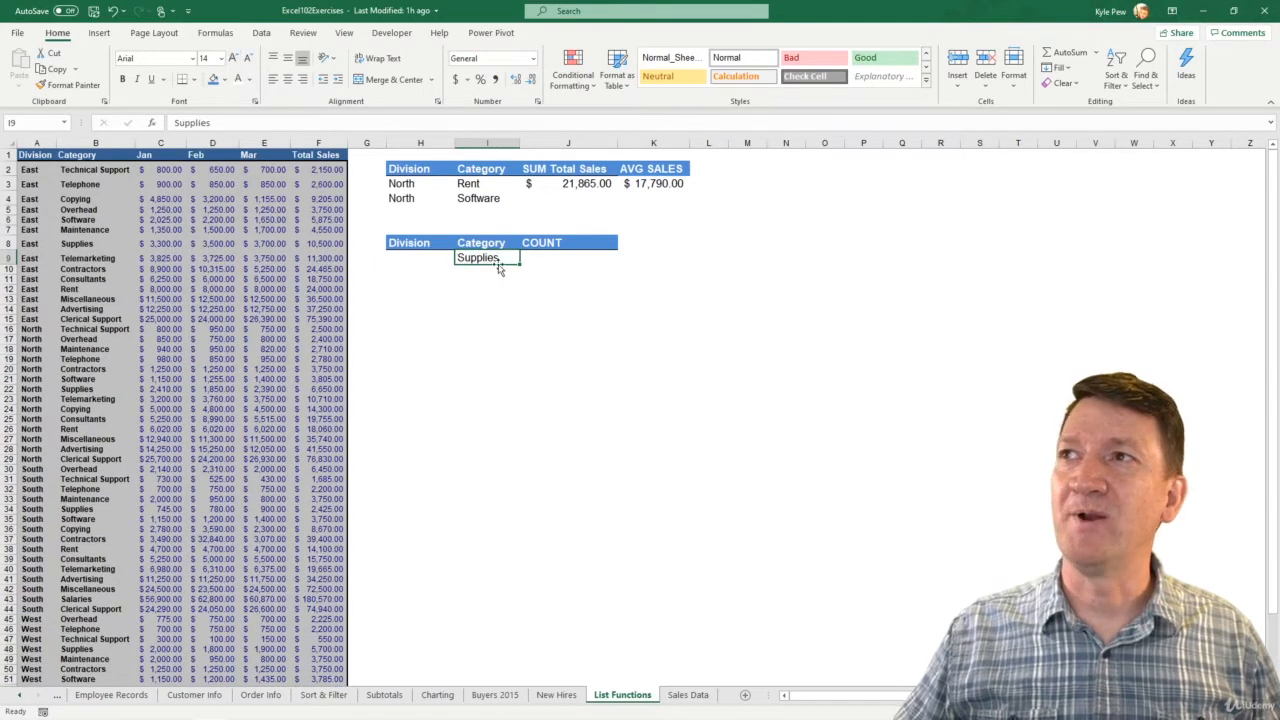
{"action": "left_click", "coordinate": [540, 257]}
{"action": "left_click", "coordinate": [498, 256]}
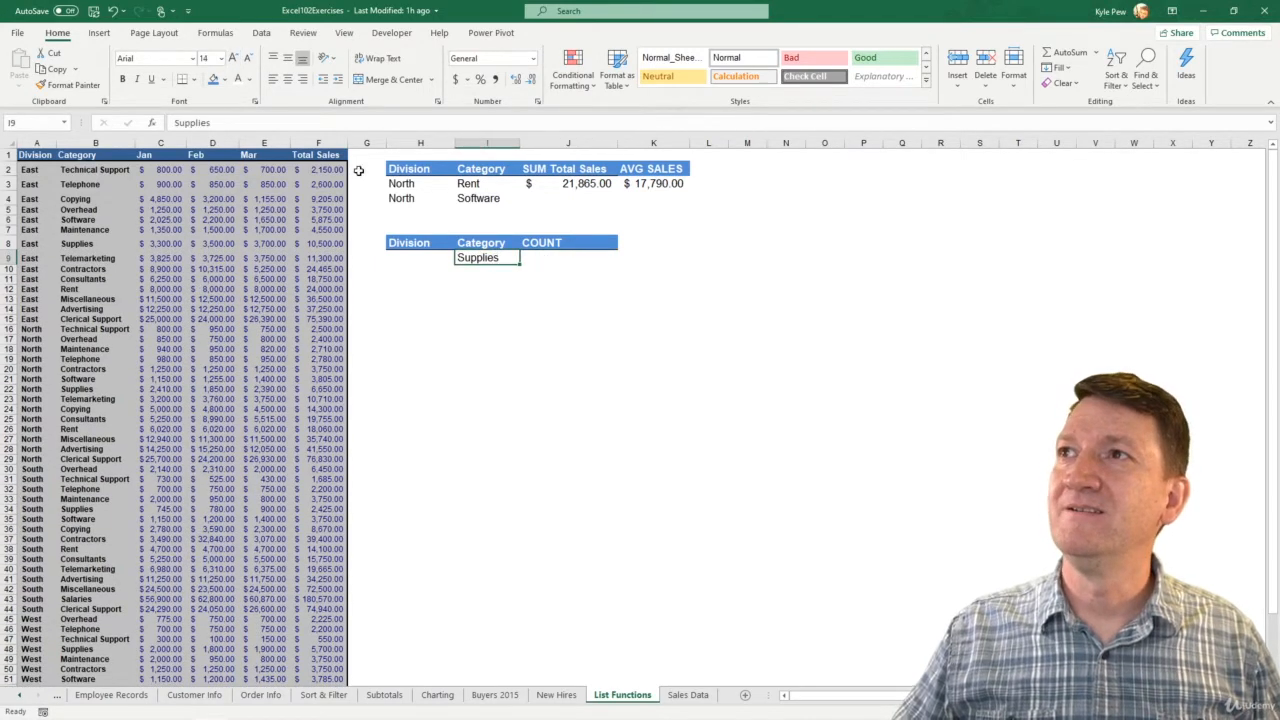
{"action": "left_click", "coordinate": [66, 85]}
{"action": "left_click", "coordinate": [549, 258]}
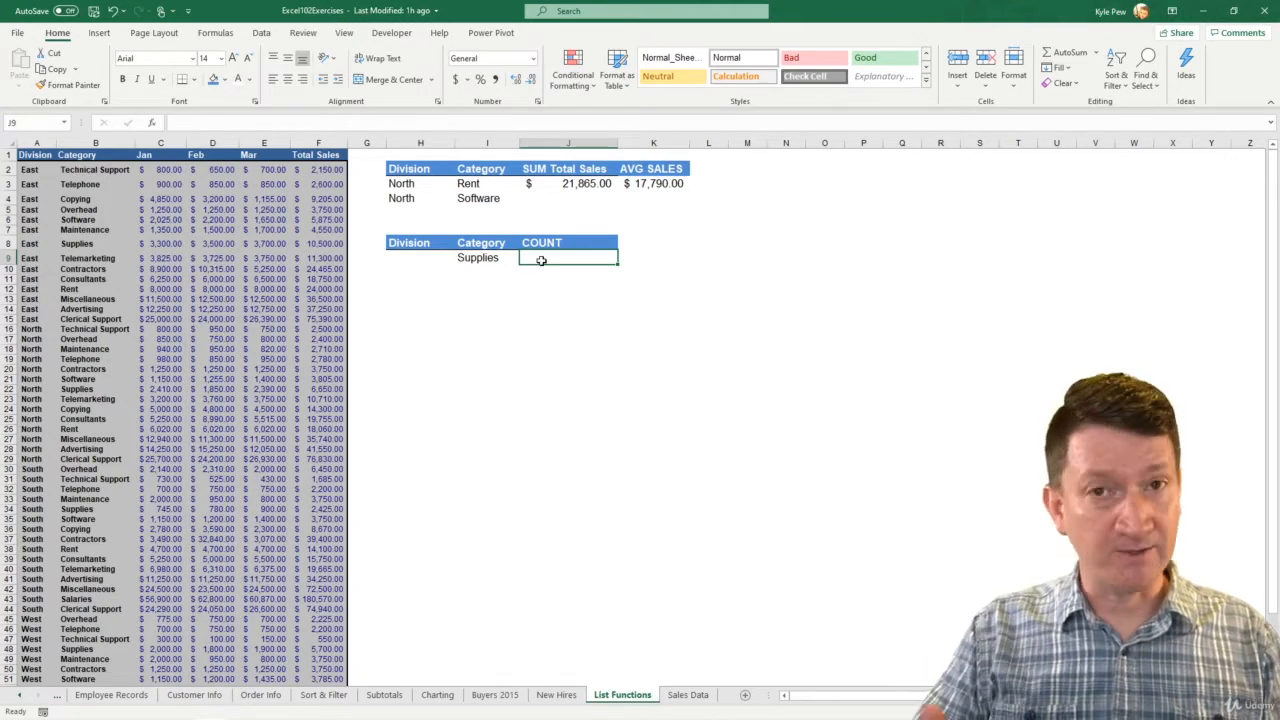
- Start a DCOUNT formula in cell J9 under the COUNT header
{"action": "type", "text": "=dcou"}
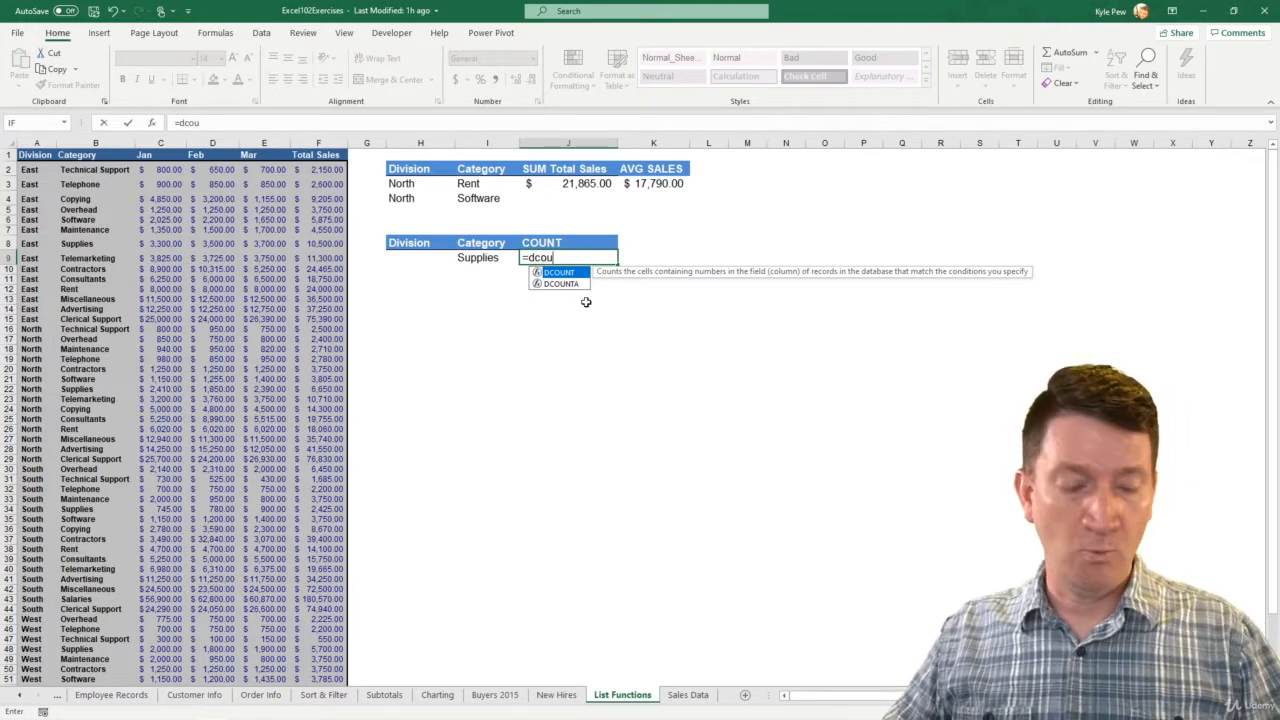
{"action": "left_click_drag", "start_coordinate": [581, 266], "coordinate": [658, 205]}
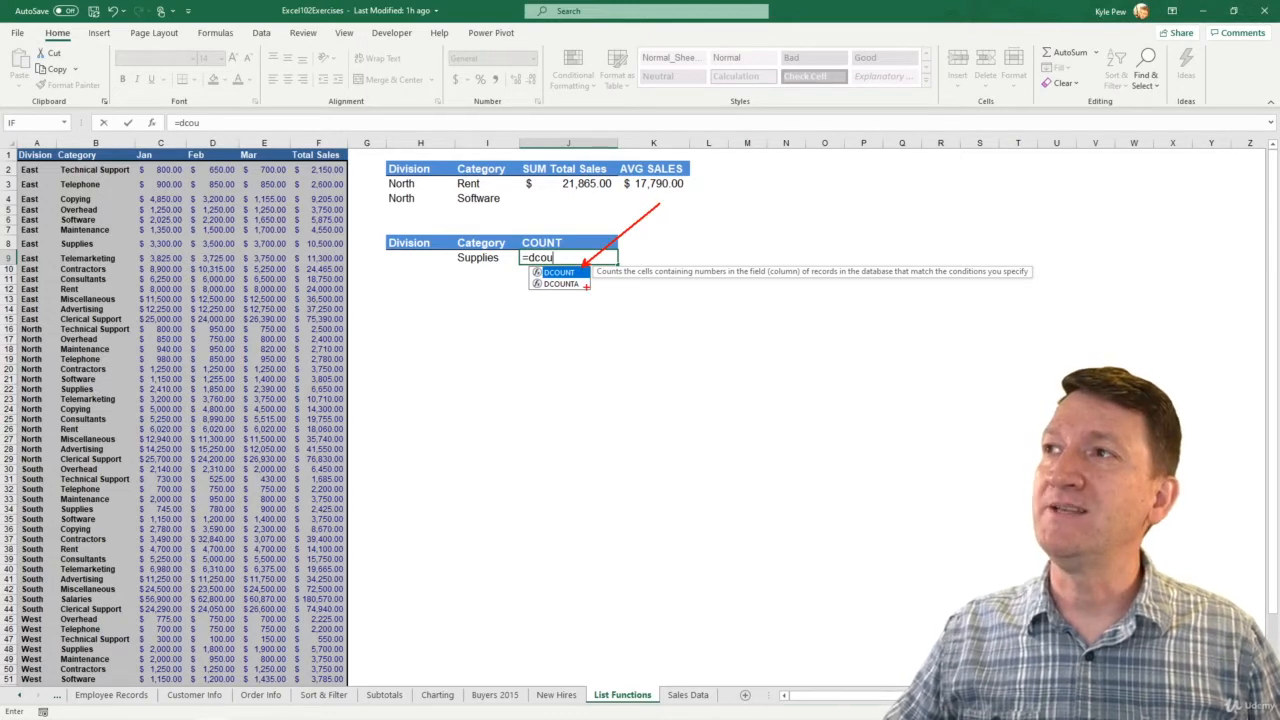
{"action": "left_click_drag", "start_coordinate": [585, 287], "coordinate": [701, 400]}
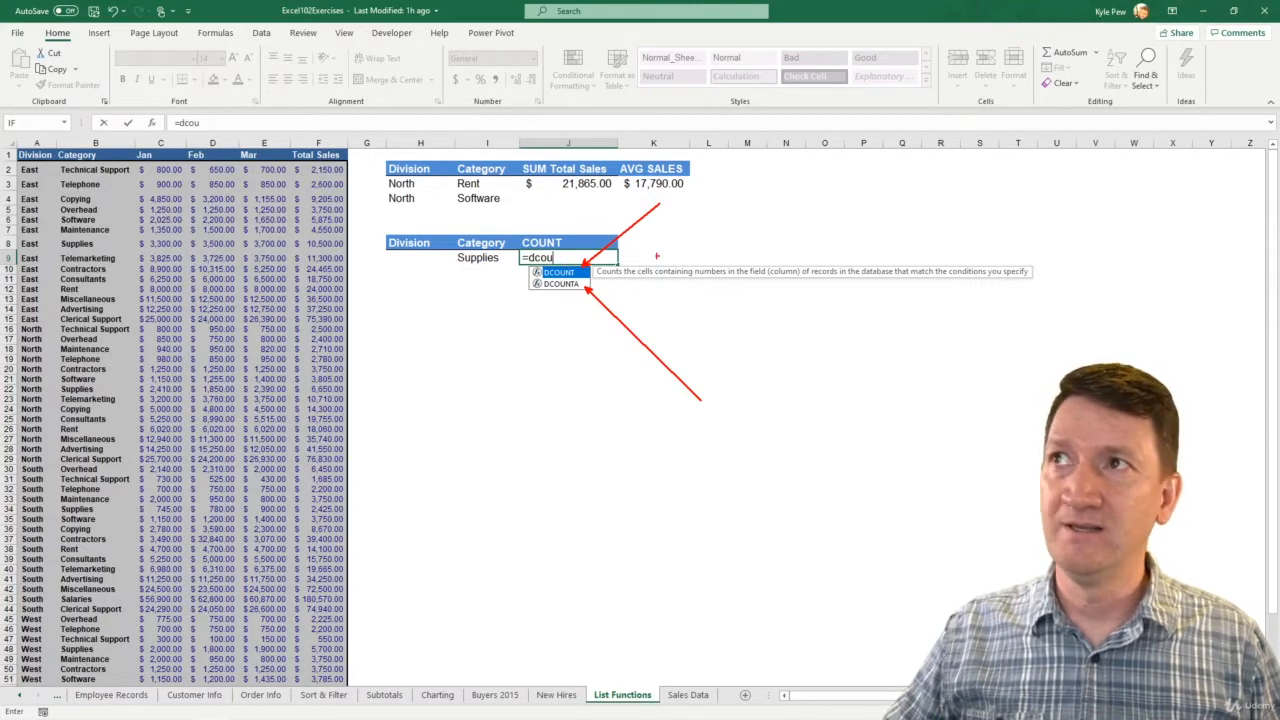
{"action": "mouse_move", "coordinate": [296, 161]}
{"action": "left_mouse_down"}
{"action": "mouse_move", "coordinate": [374, 416]}
{"action": "mouse_move", "coordinate": [358, 660]}
{"action": "left_mouse_up"}
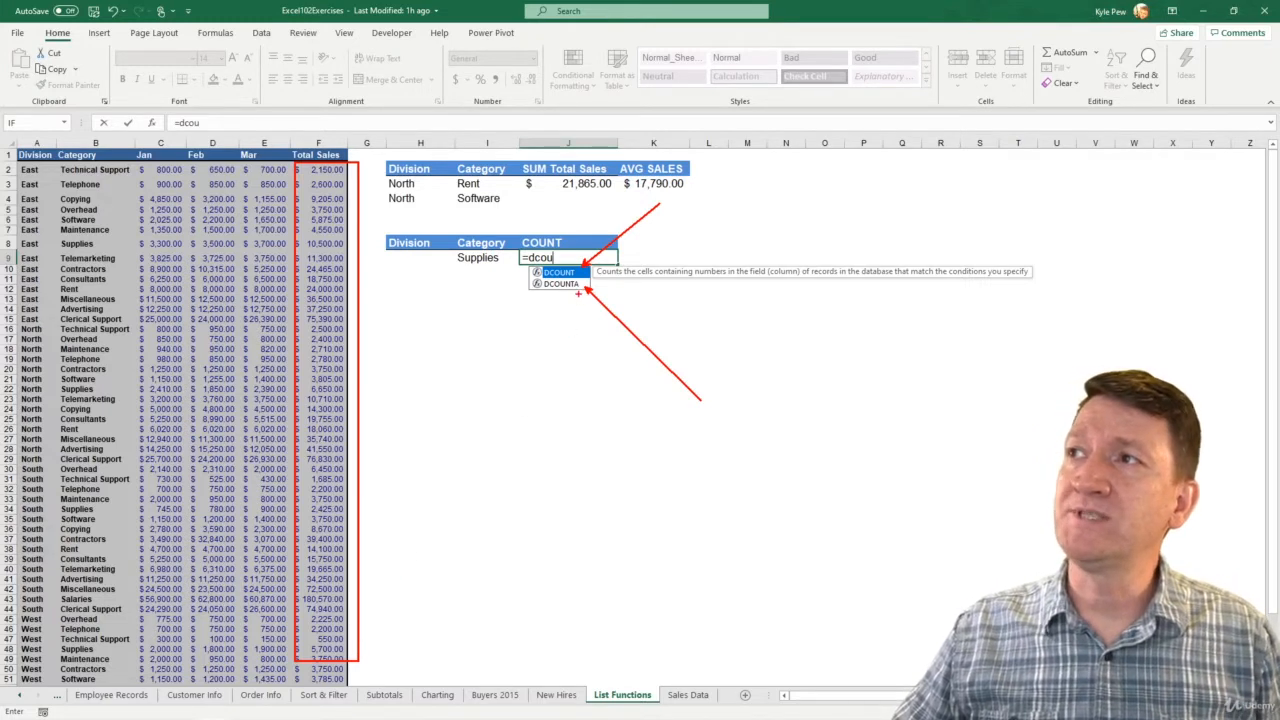
{"action": "left_click_drag", "start_coordinate": [579, 290], "coordinate": [575, 381]}
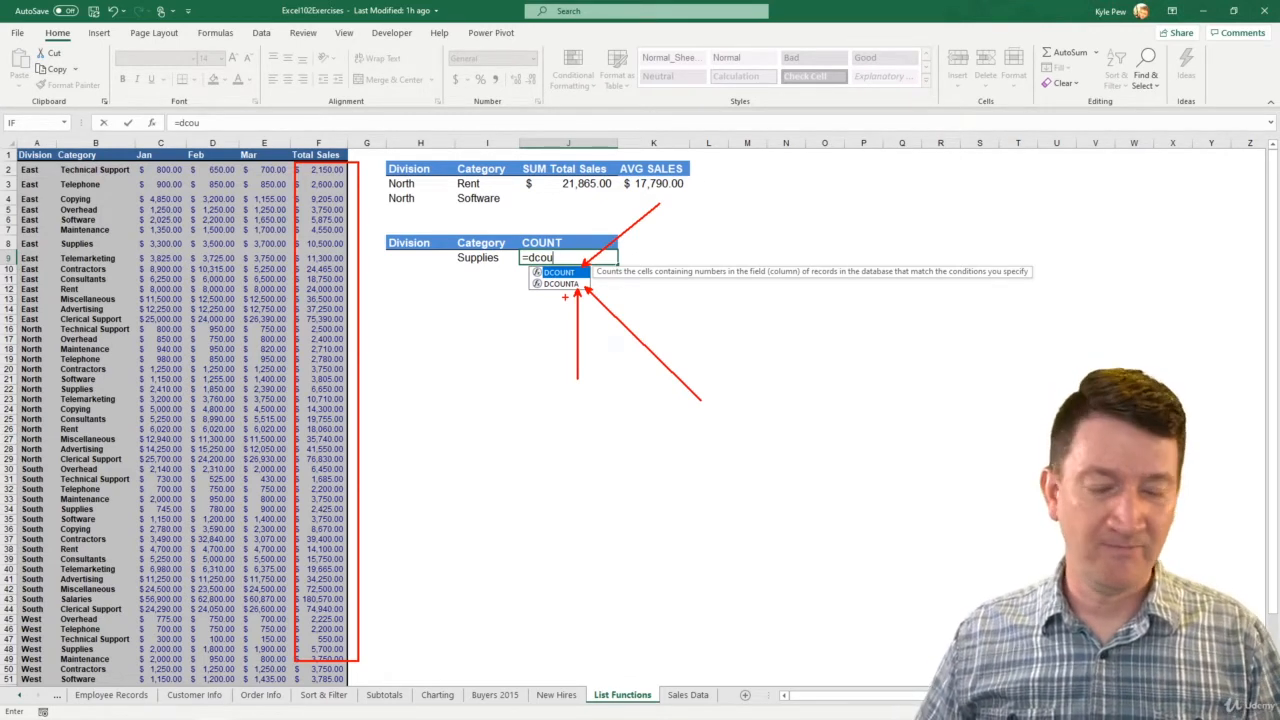
{"action": "key", "text": "Escape"}
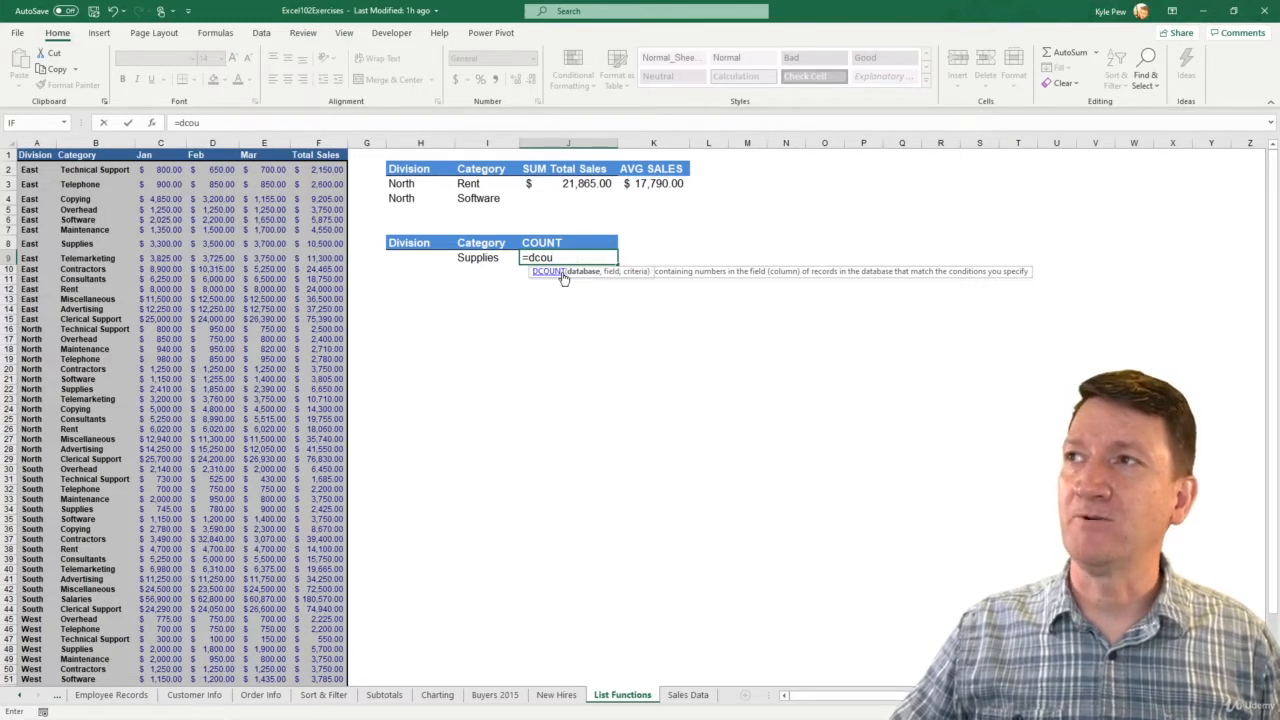
- Complete the DCOUNT formula in J9 with database A1:F59, field F1 and criteria I8:I9
{"action": "double_click", "coordinate": [560, 273]}
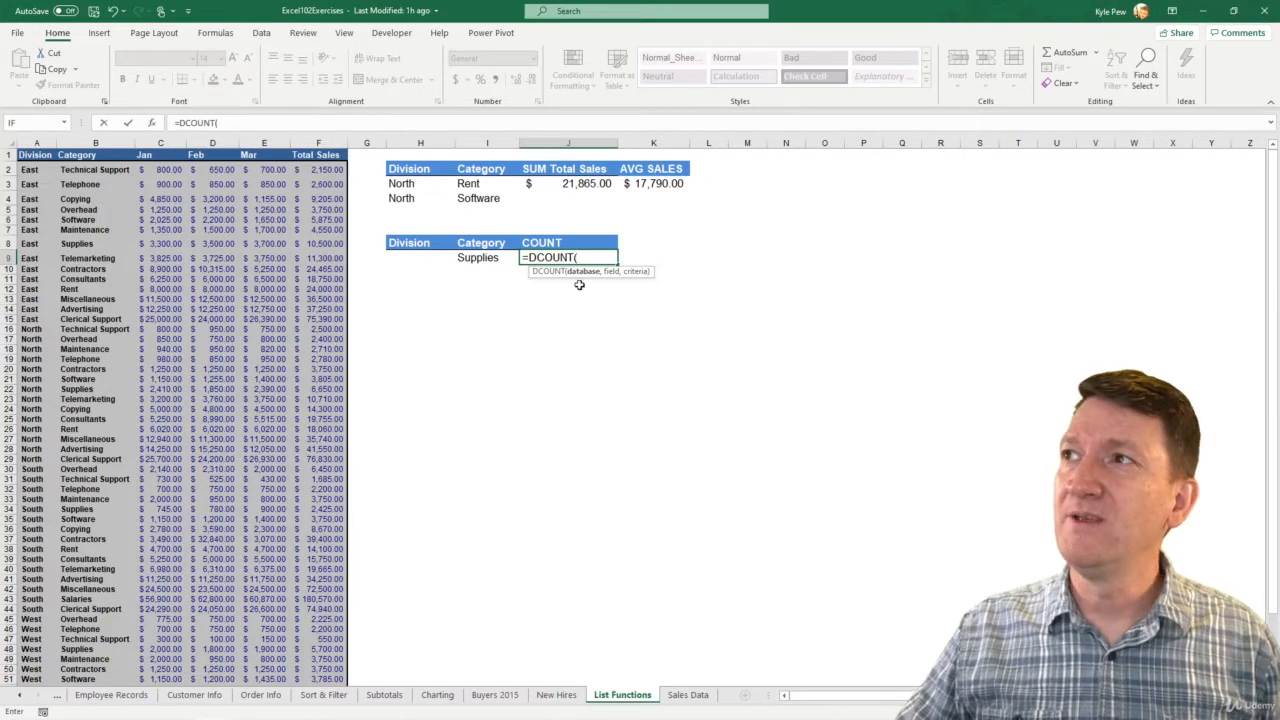
{"action": "left_click", "coordinate": [27, 157]}
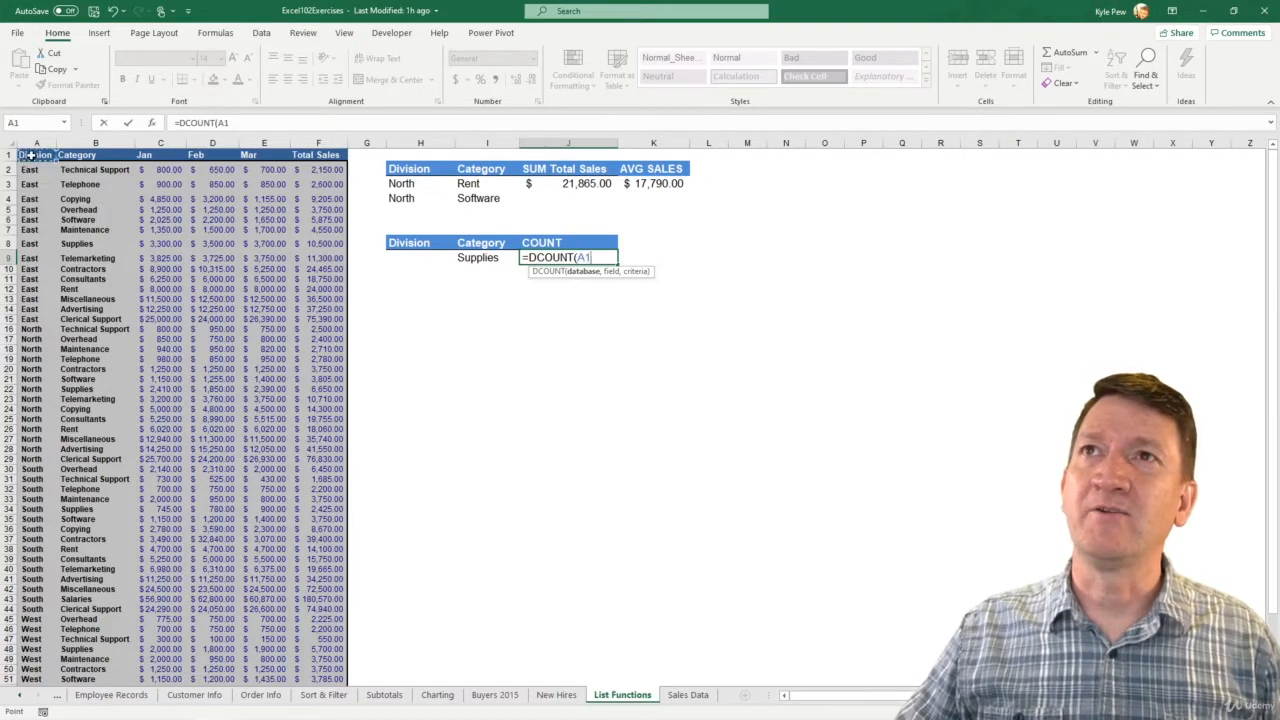
{"action": "key", "text": "ctrl+shift+Right"}
{"action": "key", "text": "ctrl+shift+Down"}
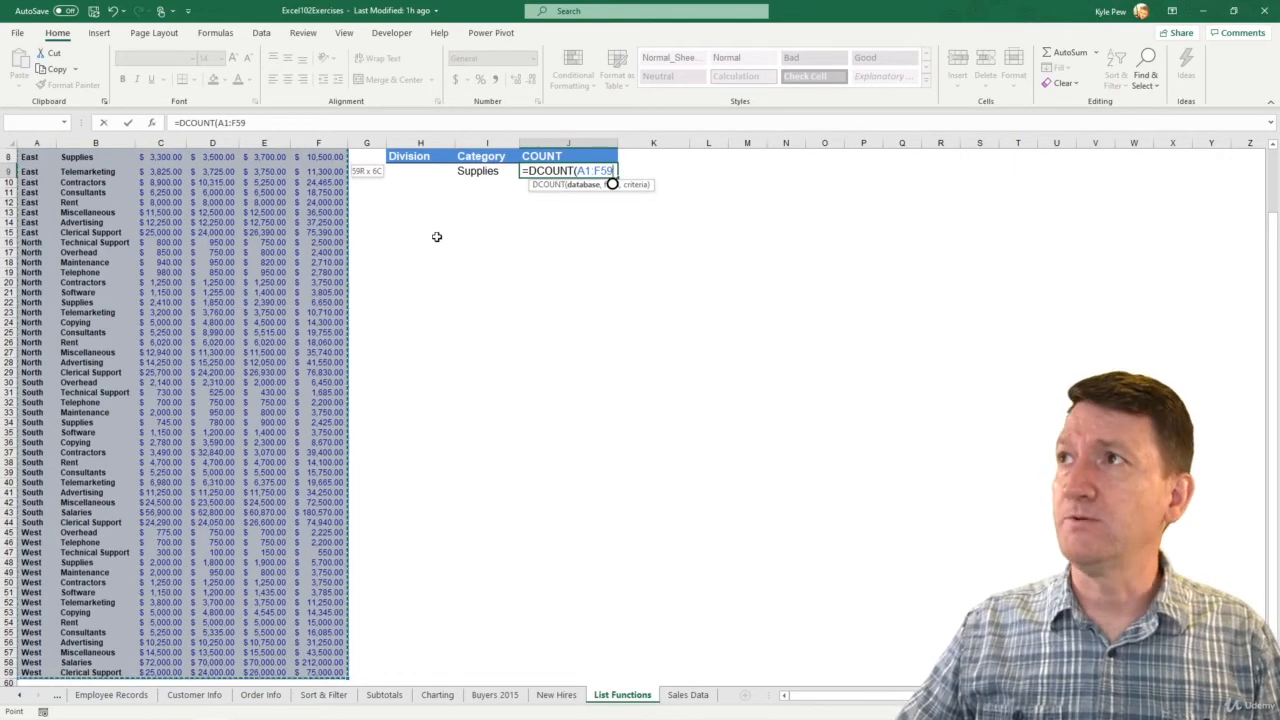
{"action": "type", "text": ","}
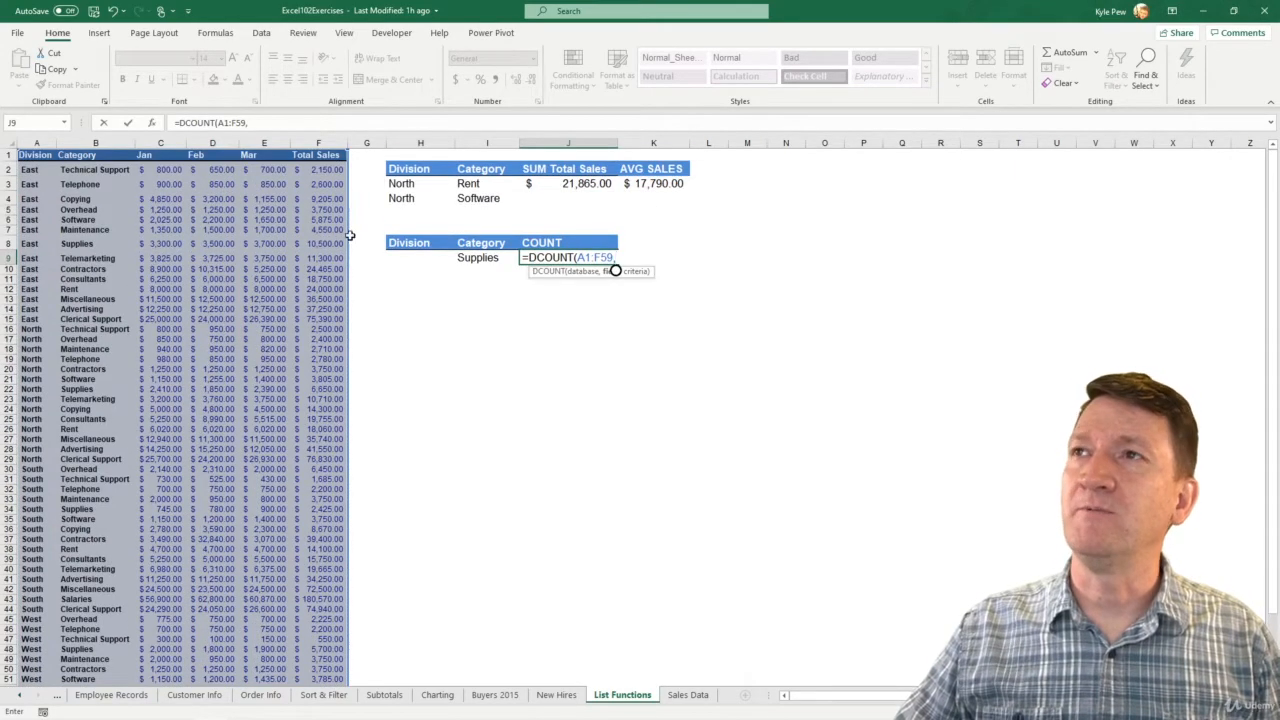
{"action": "left_click", "coordinate": [312, 157]}
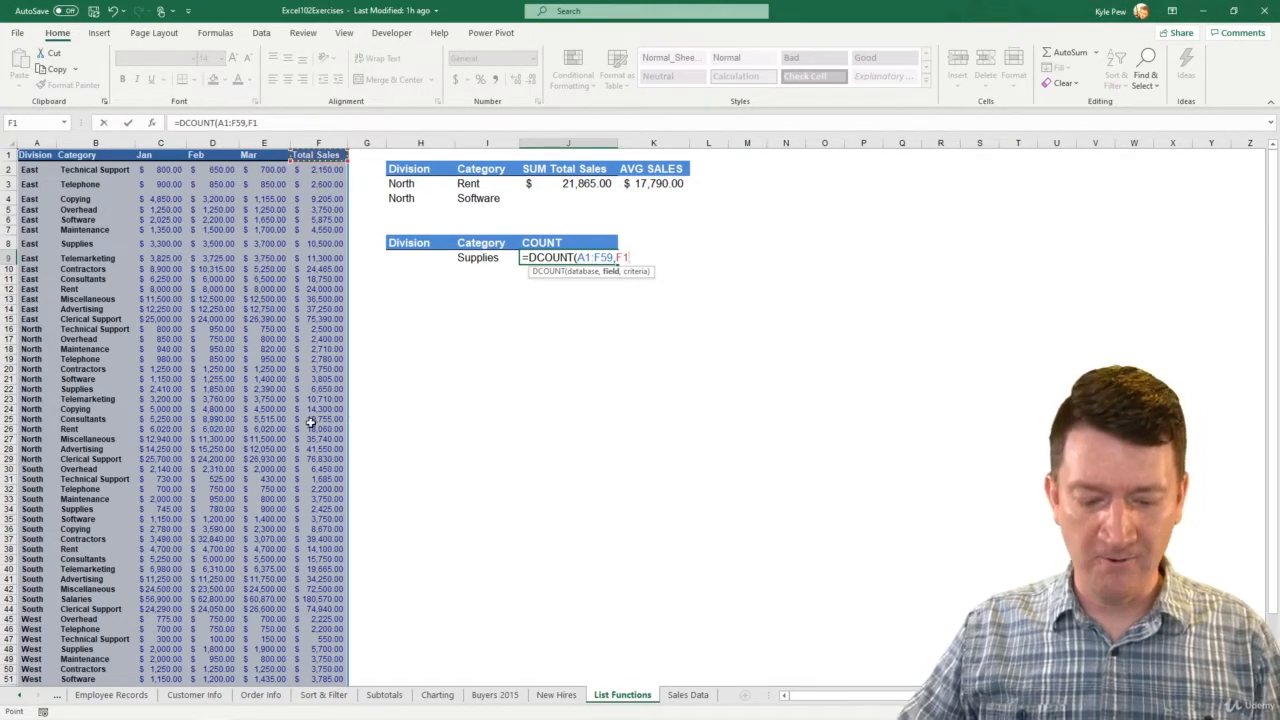
{"action": "type", "text": ","}
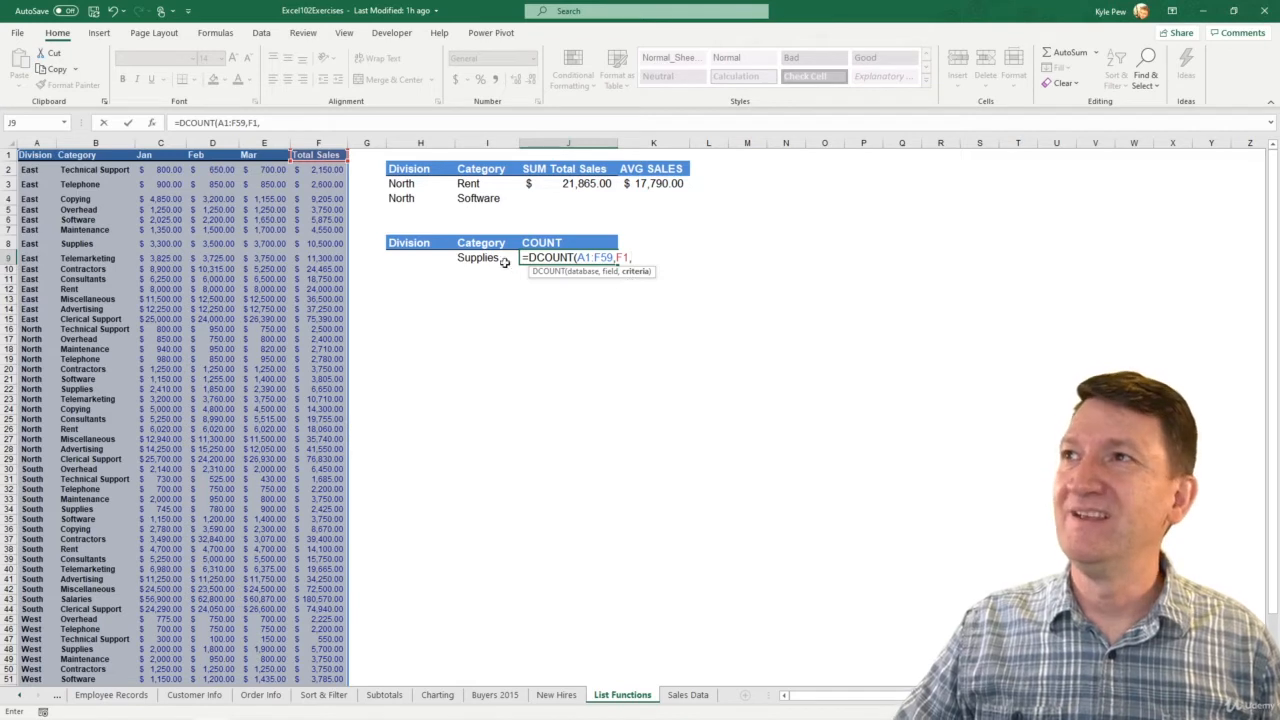
{"action": "left_click_drag", "start_coordinate": [480, 243], "coordinate": [478, 258]}
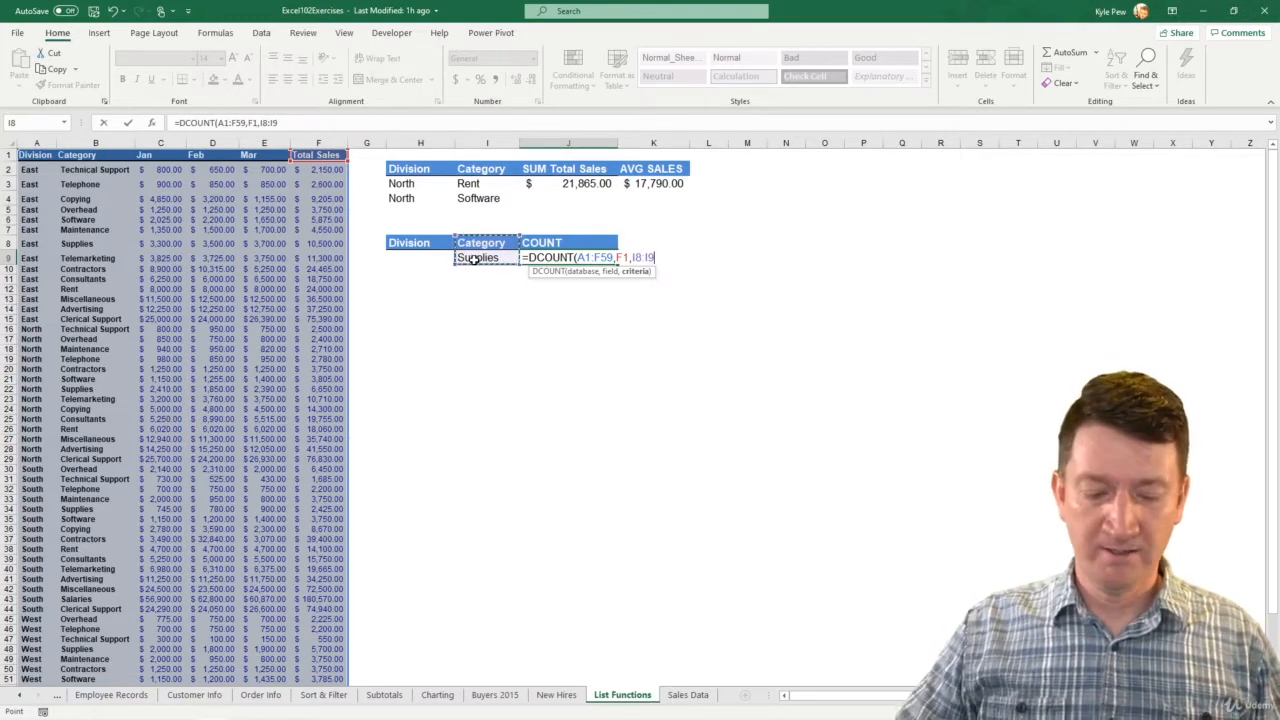
{"action": "type", "text": ")"}
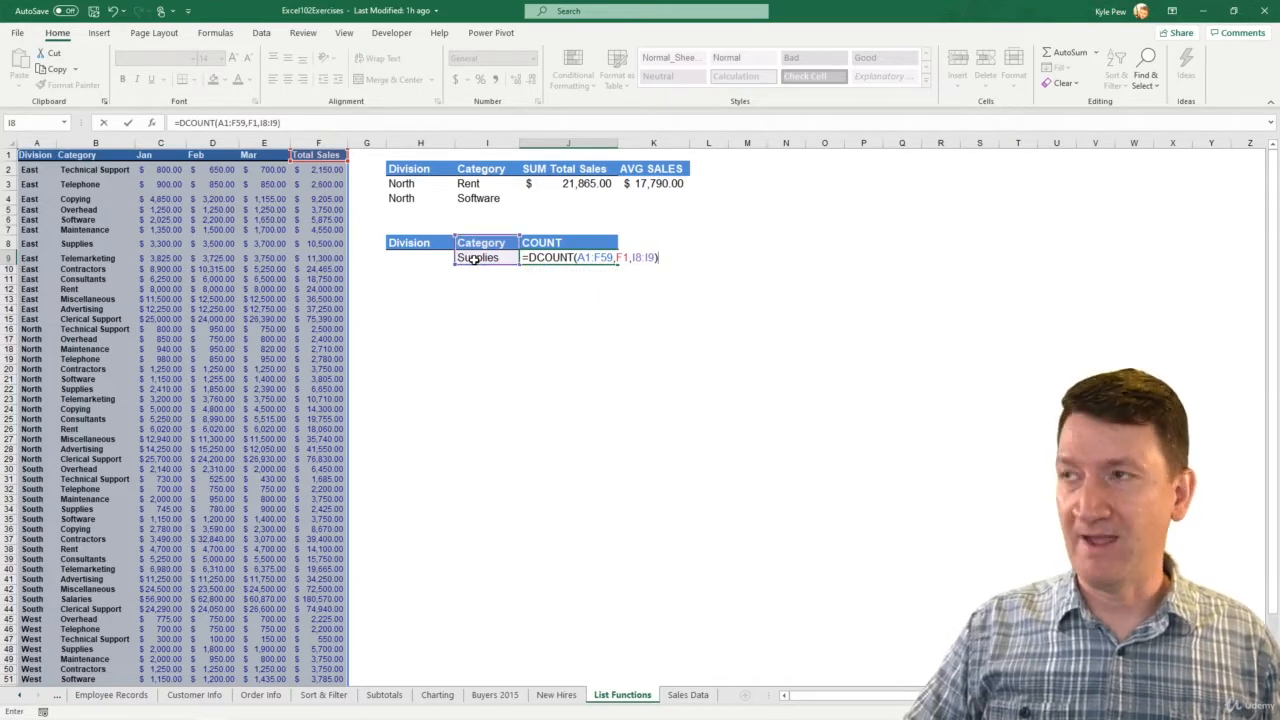
{"action": "key", "text": "Return"}
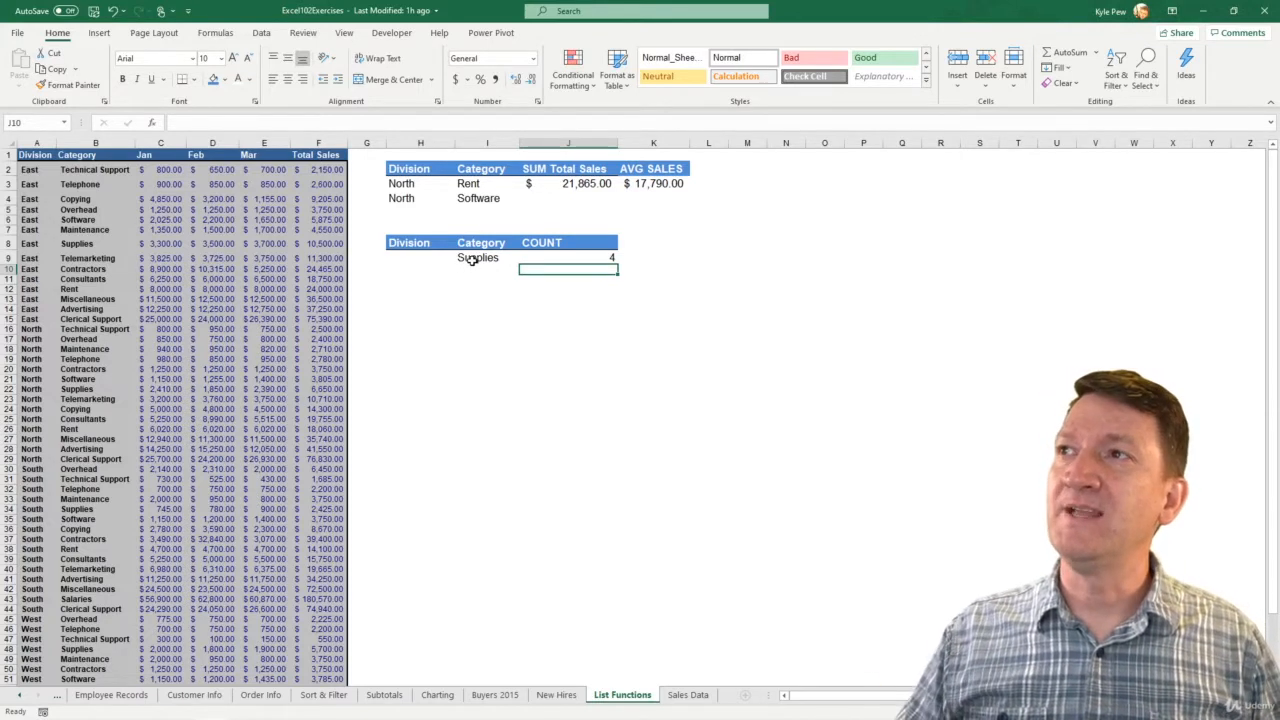
- Change the Category header in cell I8 above Supplies to Categories
{"action": "left_click", "coordinate": [529, 257]}
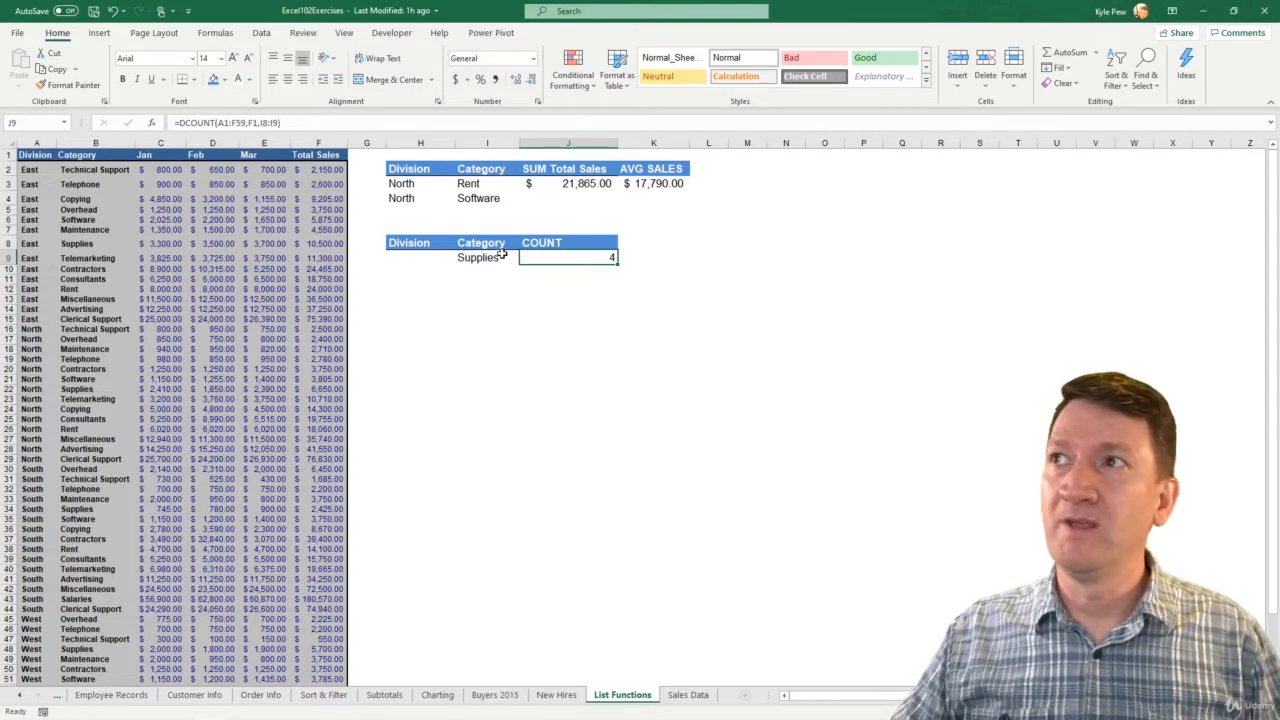
{"action": "left_click", "coordinate": [490, 246]}
{"action": "left_click", "coordinate": [490, 258]}
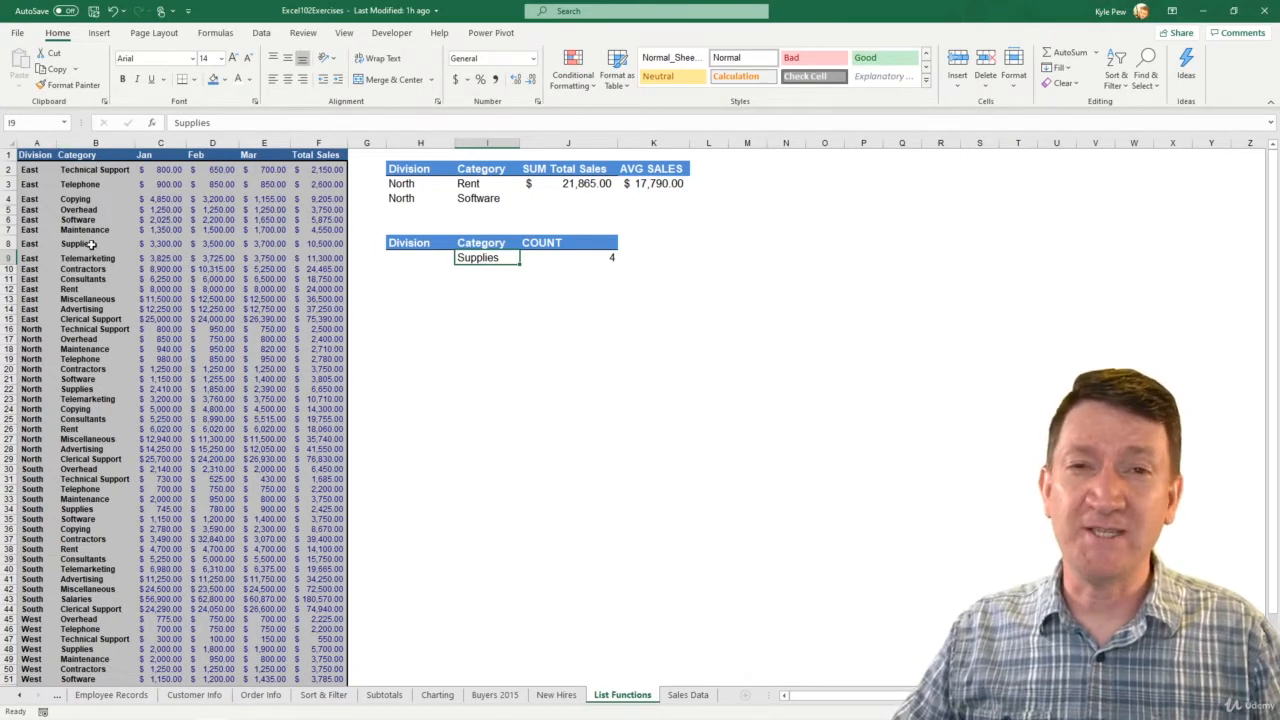
{"action": "double_click", "coordinate": [485, 243]}
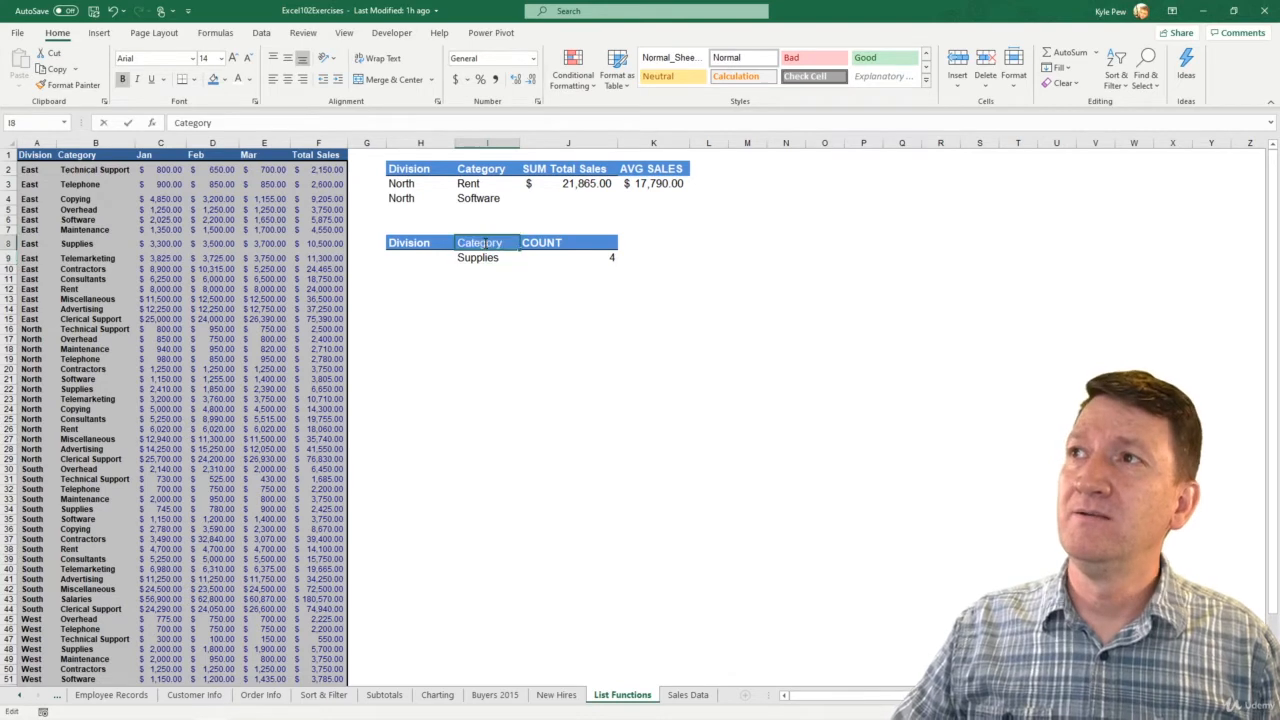
{"action": "key", "text": "BackSpace"}
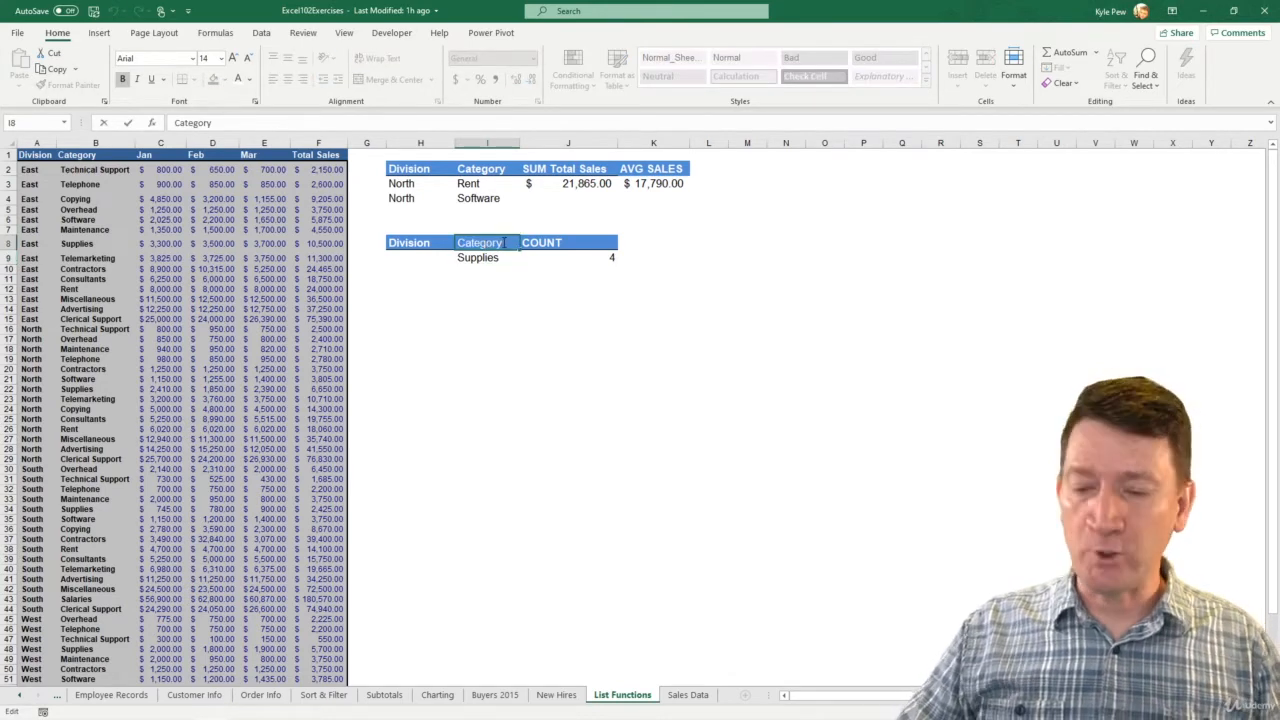
{"action": "type", "text": "ies"}
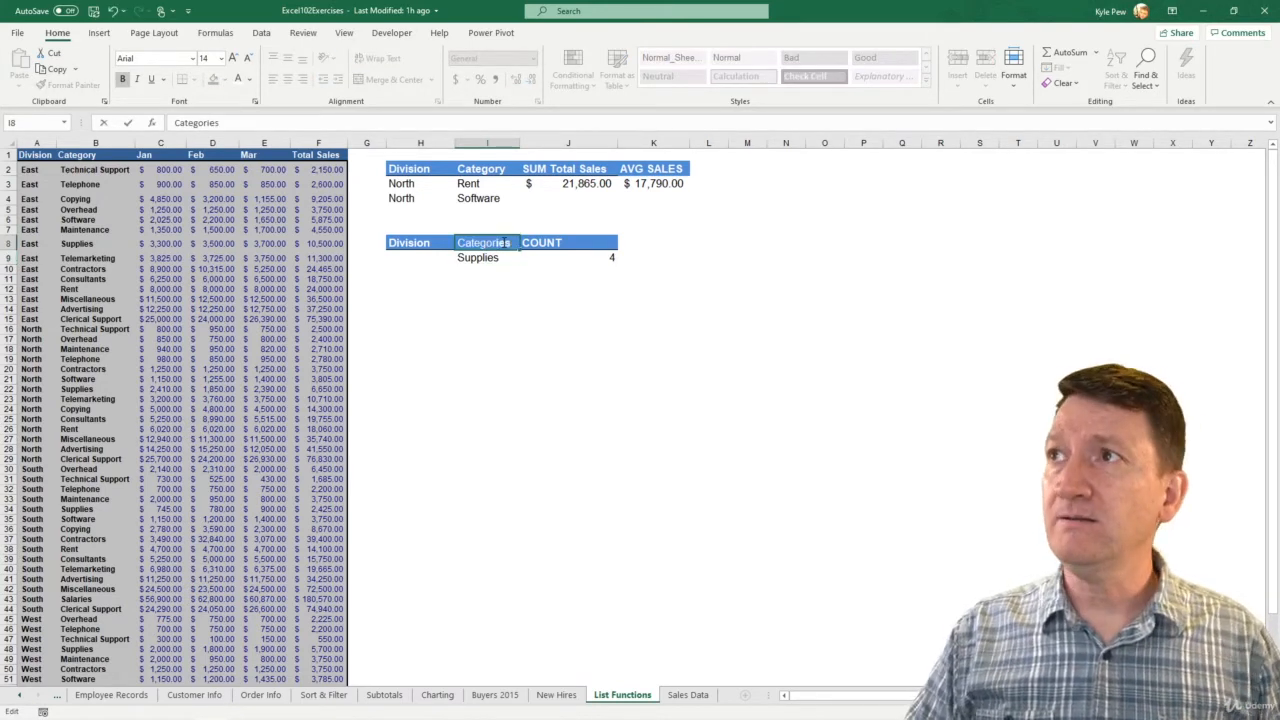
{"action": "key", "text": "Return"}
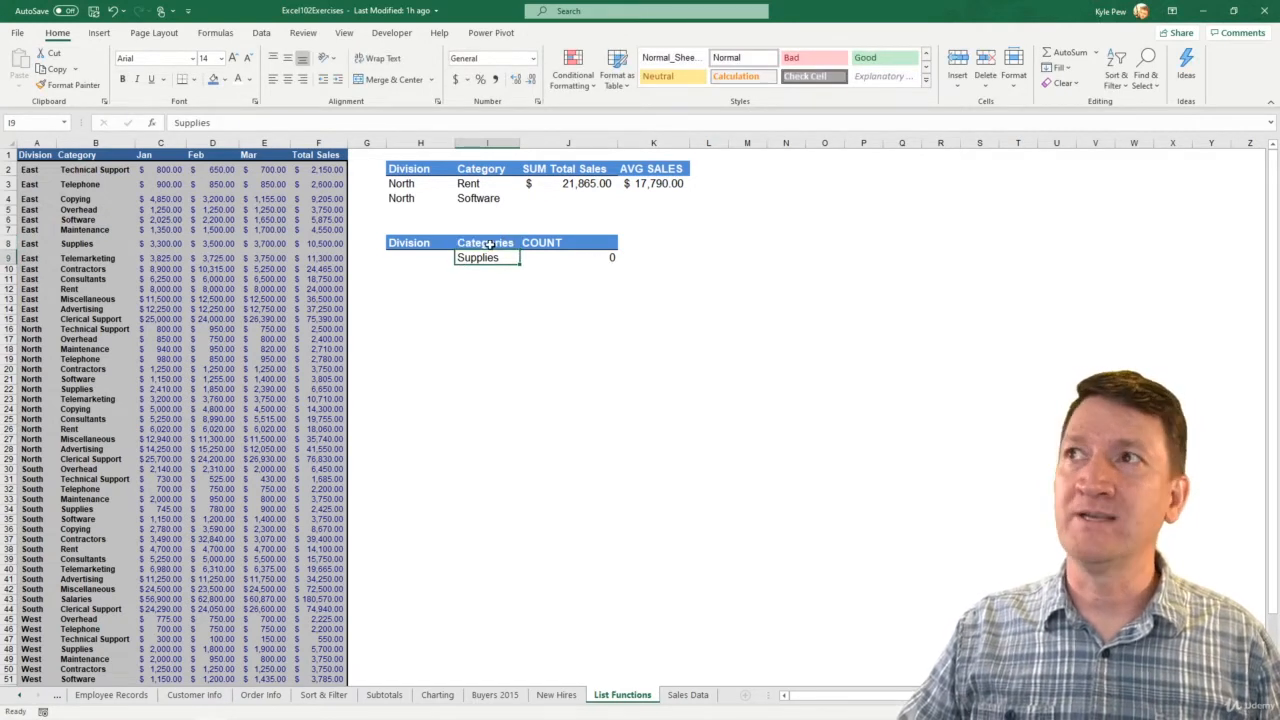
- Restore the header in cell I8 to Category so it matches the database's column heading
{"action": "left_click", "coordinate": [457, 240]}
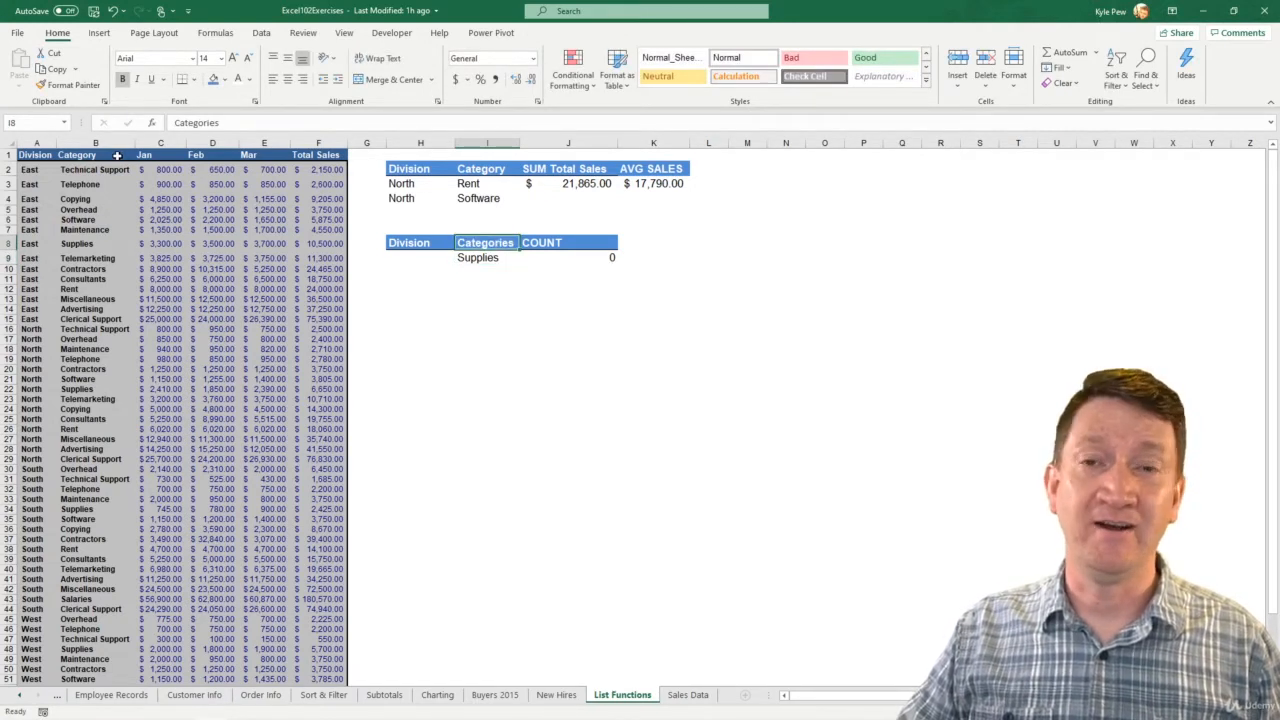
{"action": "type", "text": "Category"}
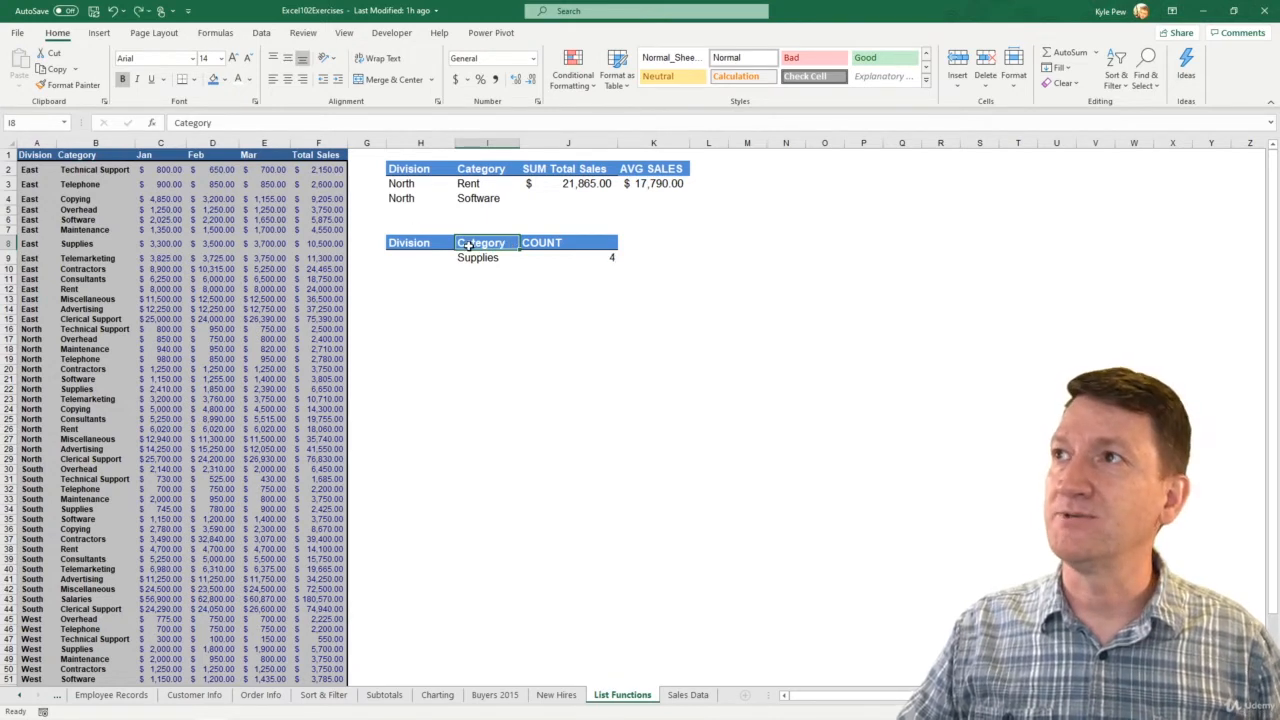
{"action": "key", "text": "Return"}
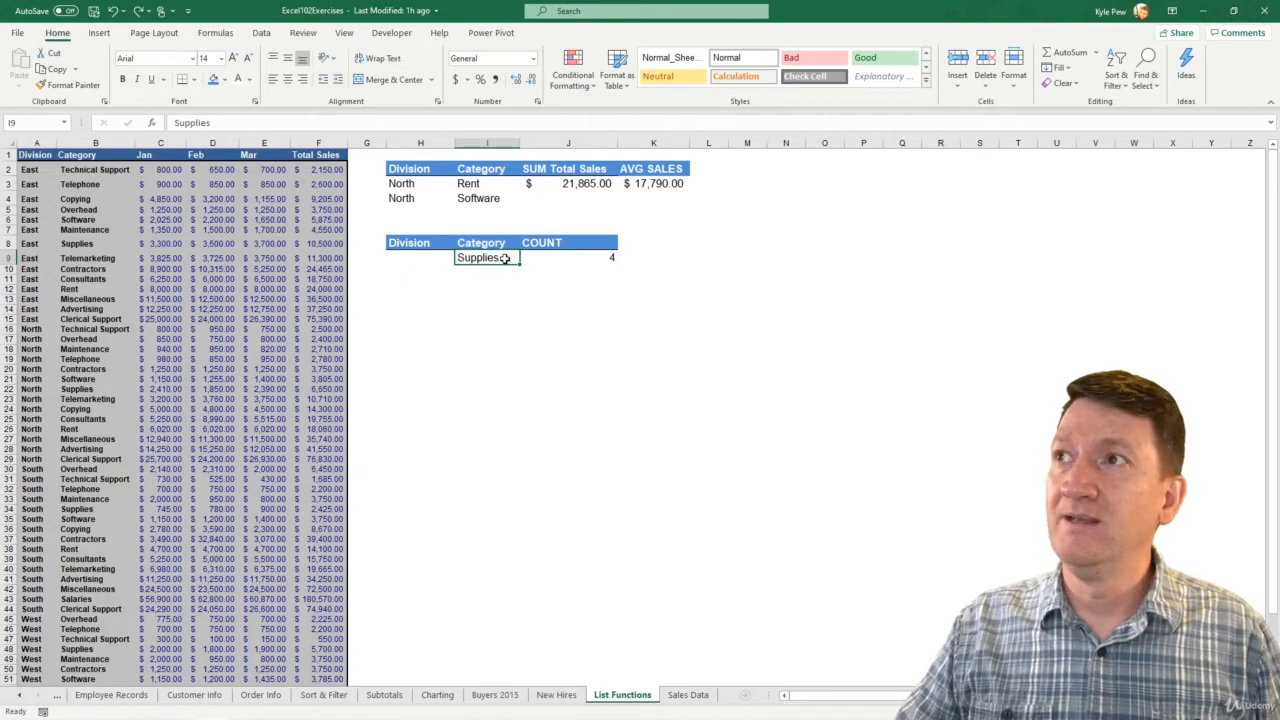
- Add a trailing space after Supplies in cell I9 and remove it again
{"action": "double_click", "coordinate": [506, 258]}
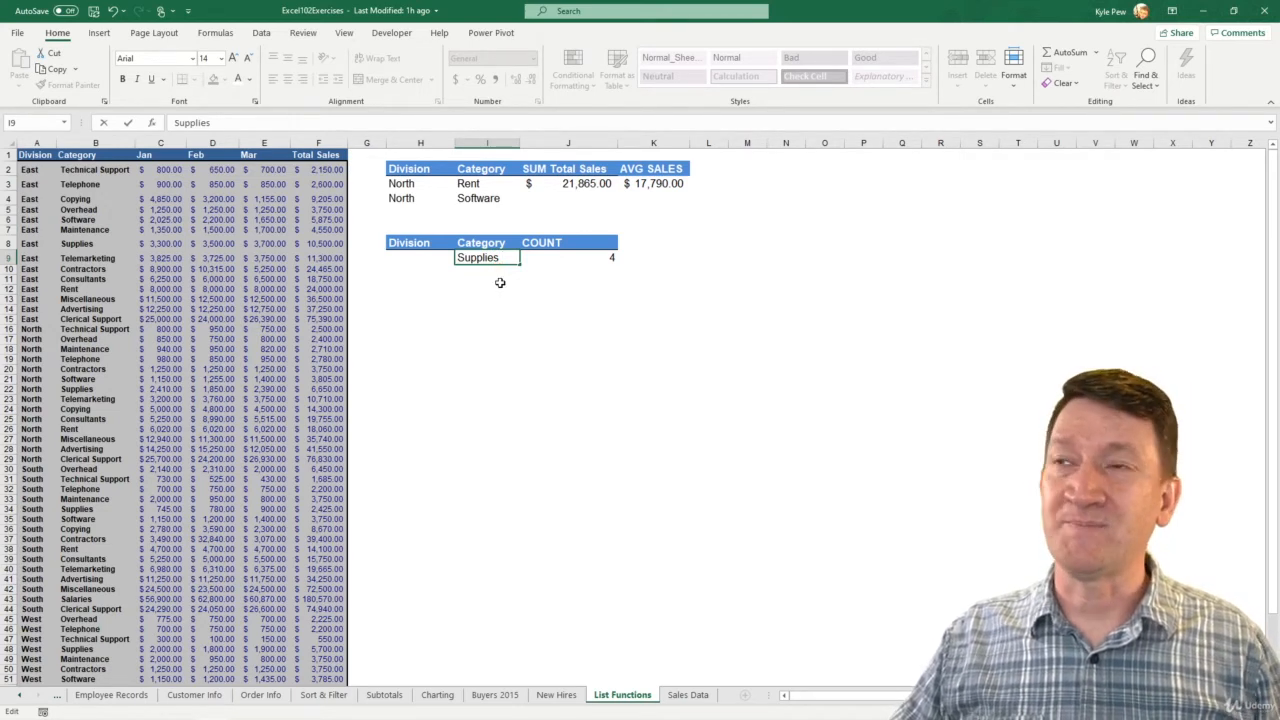
{"action": "key", "text": "Return"}
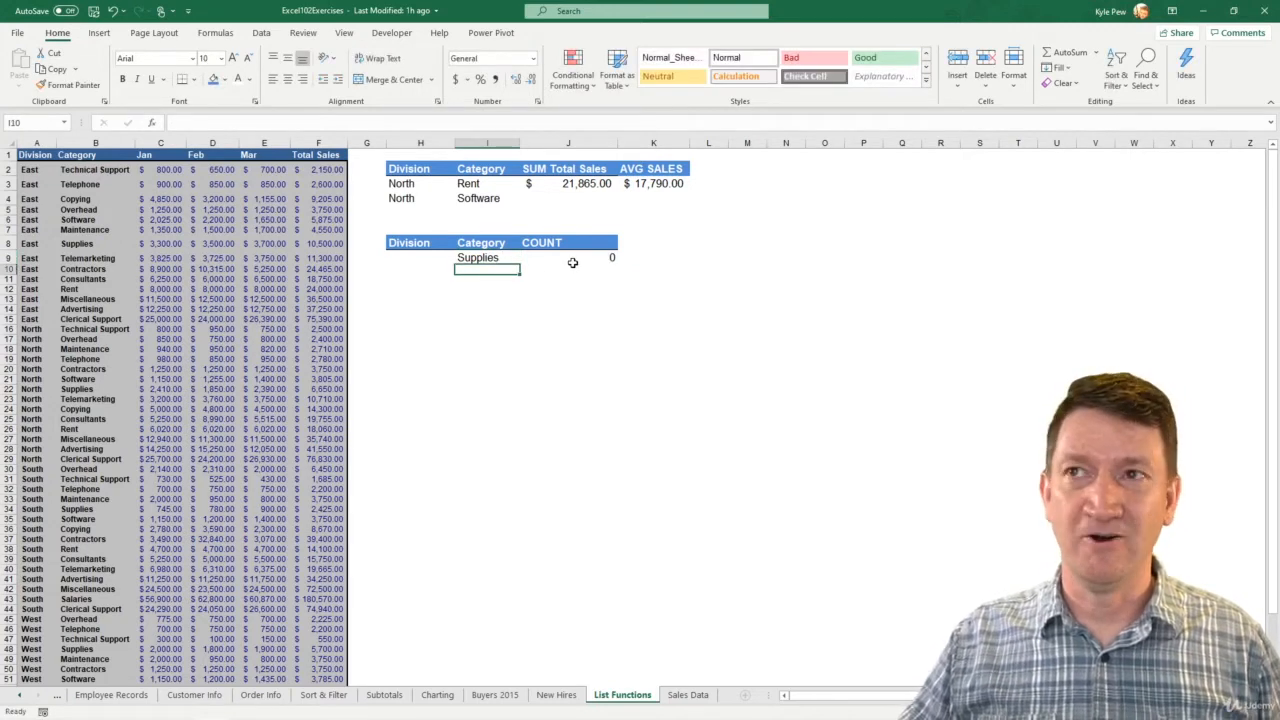
{"action": "left_click", "coordinate": [510, 258]}
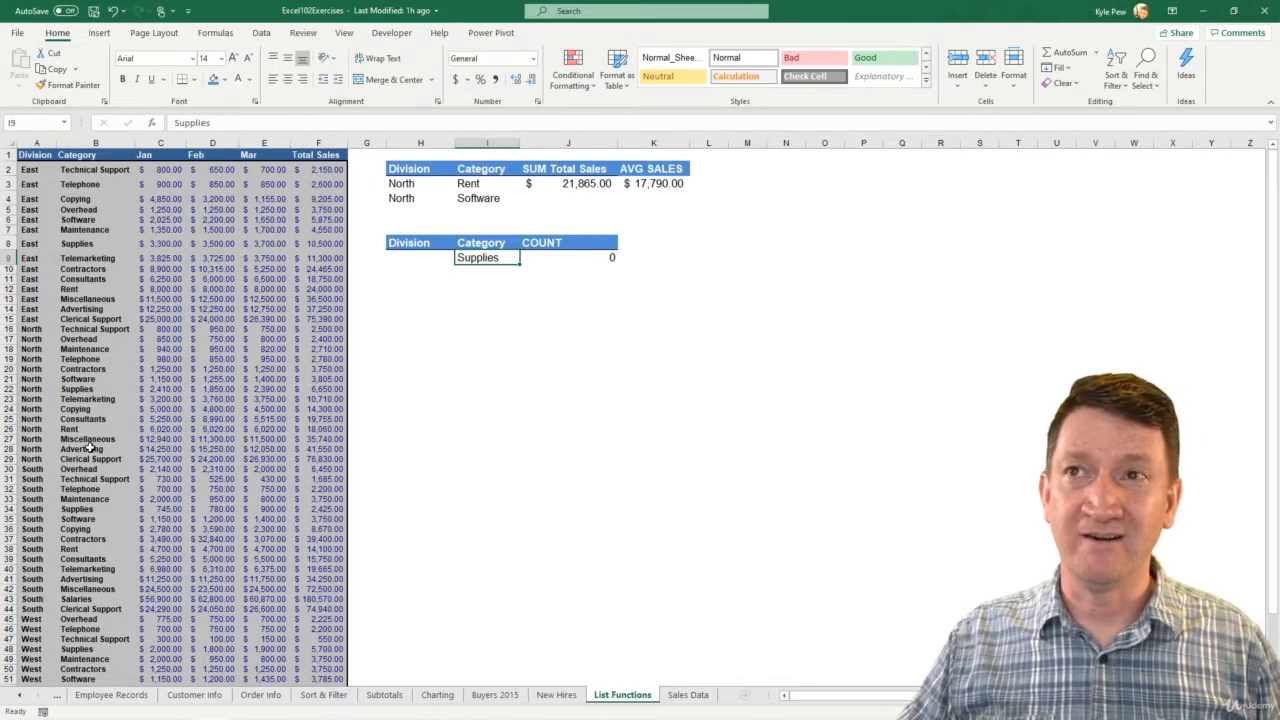
{"action": "double_click", "coordinate": [514, 259]}
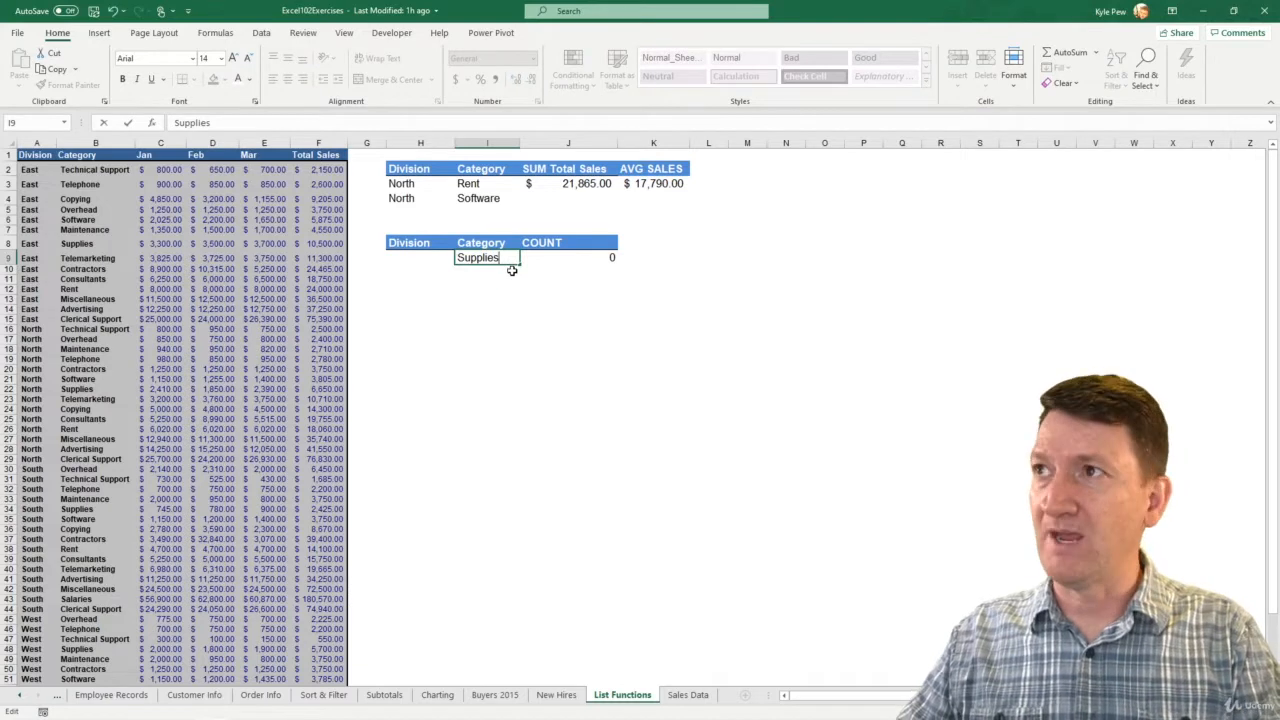
{"action": "key", "text": "Return"}
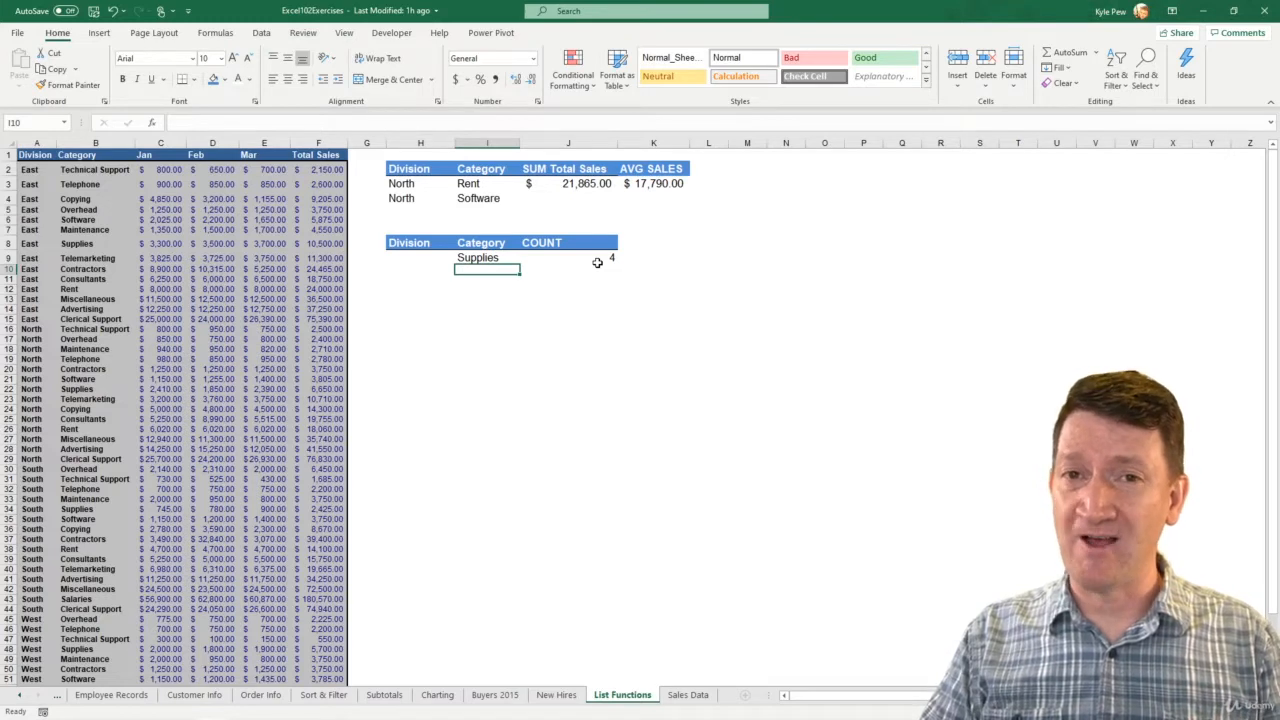
- Start a formula with =d in empty cell I21 and look through the suggested functions for other database functions
{"action": "left_click", "coordinate": [467, 375]}
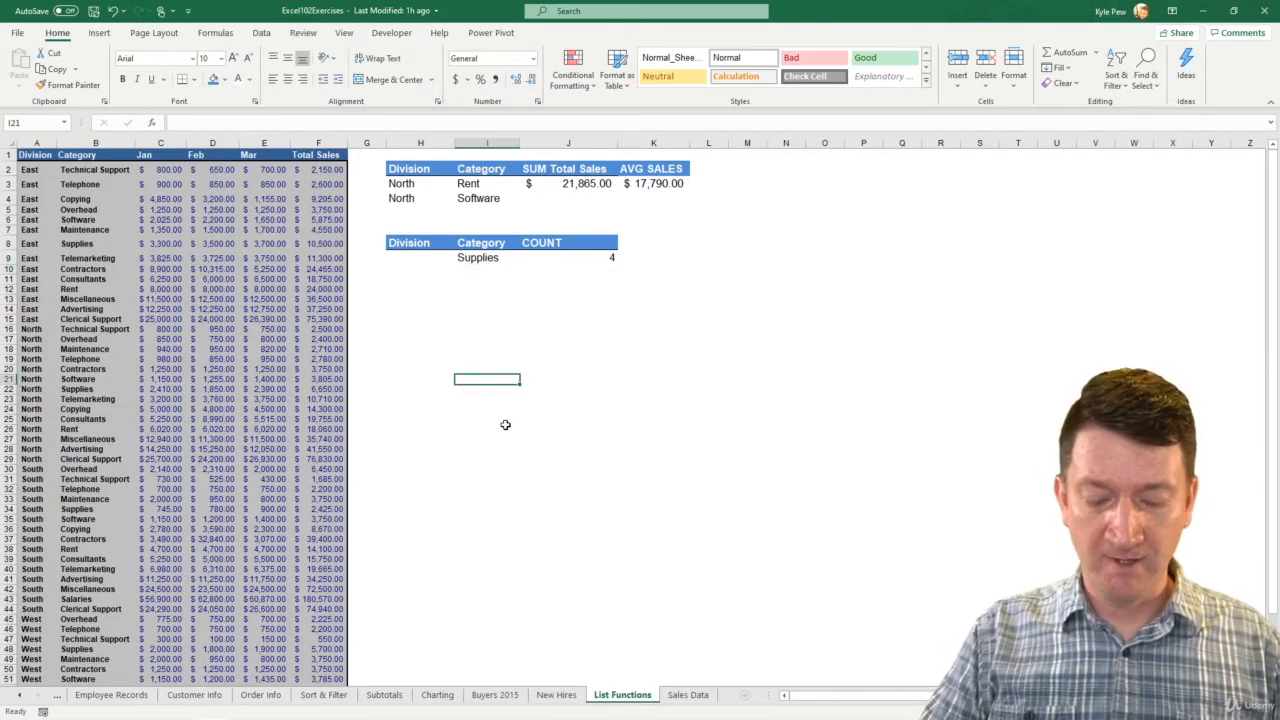
{"action": "type", "text": "=d"}
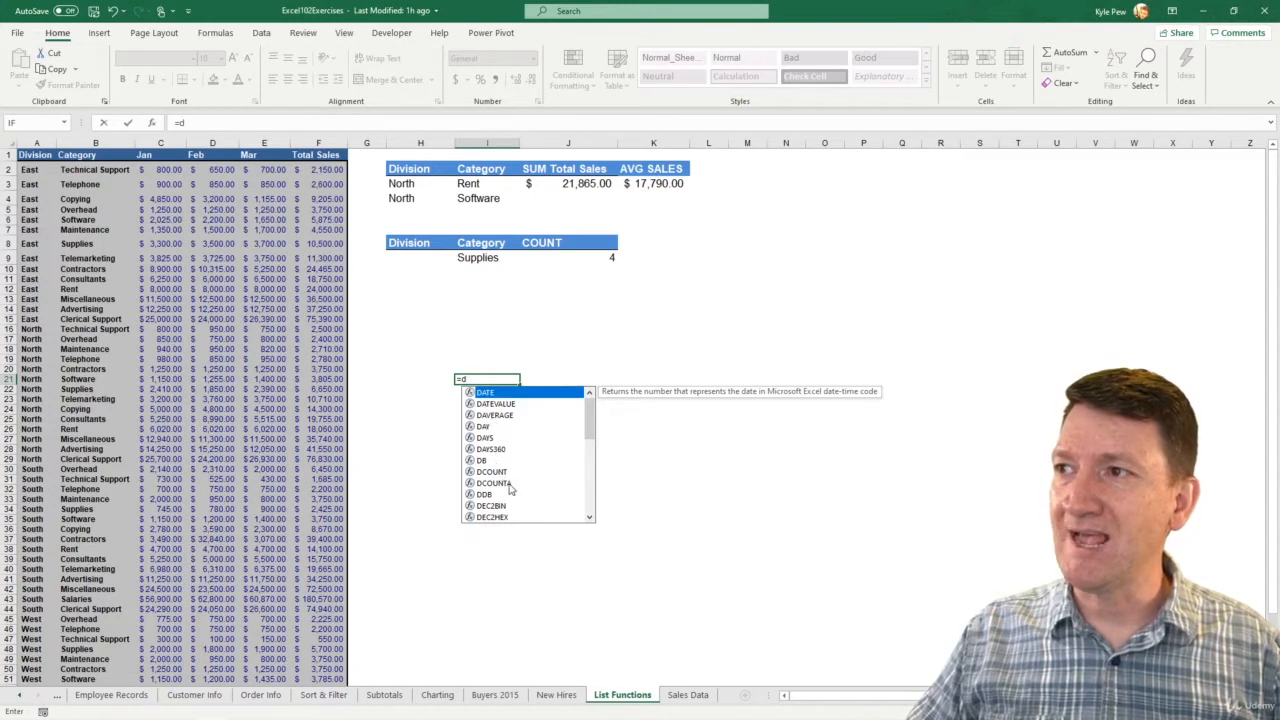
{"action": "left_click_drag", "start_coordinate": [590, 438], "coordinate": [590, 473]}
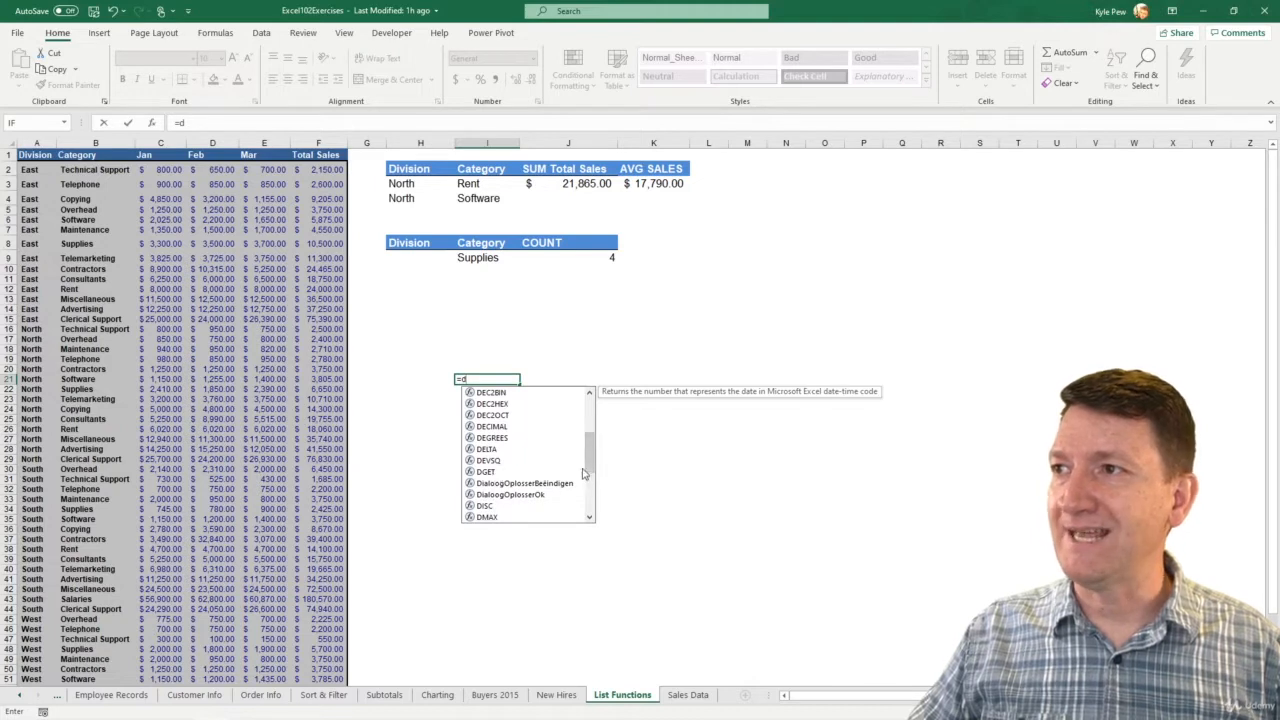
{"action": "left_click_drag", "start_coordinate": [590, 467], "coordinate": [590, 490]}
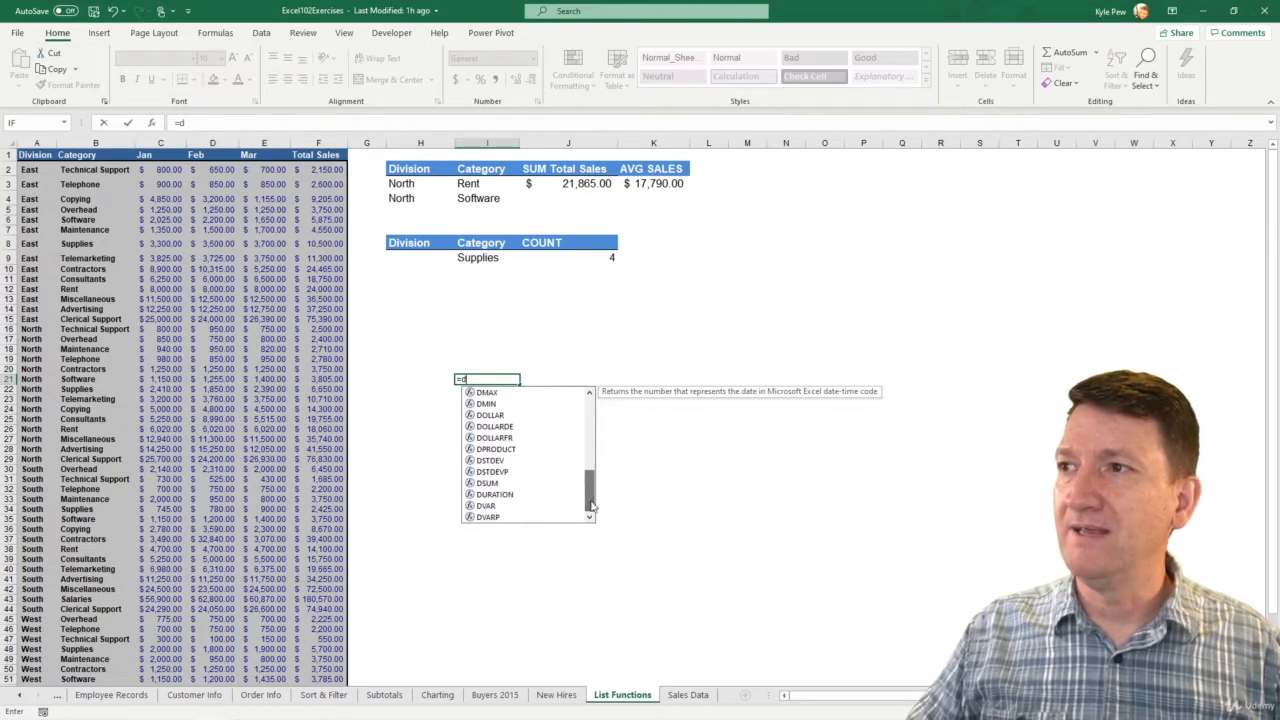